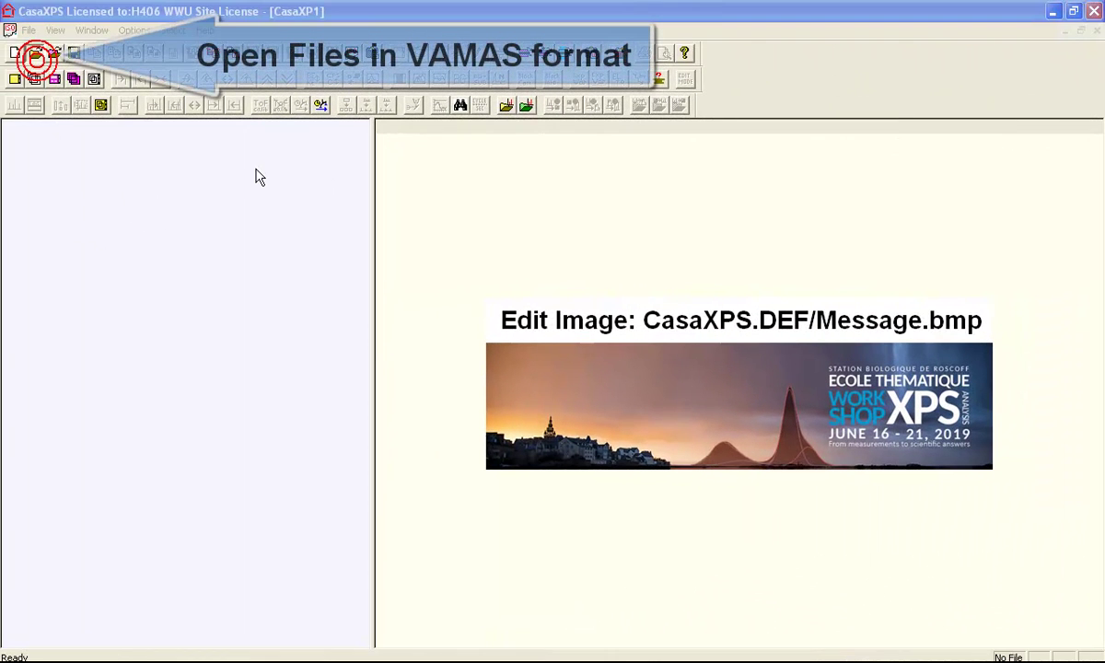
Open all eight .vms files from the Cr 2p folder at once.
key("ctrl+o")
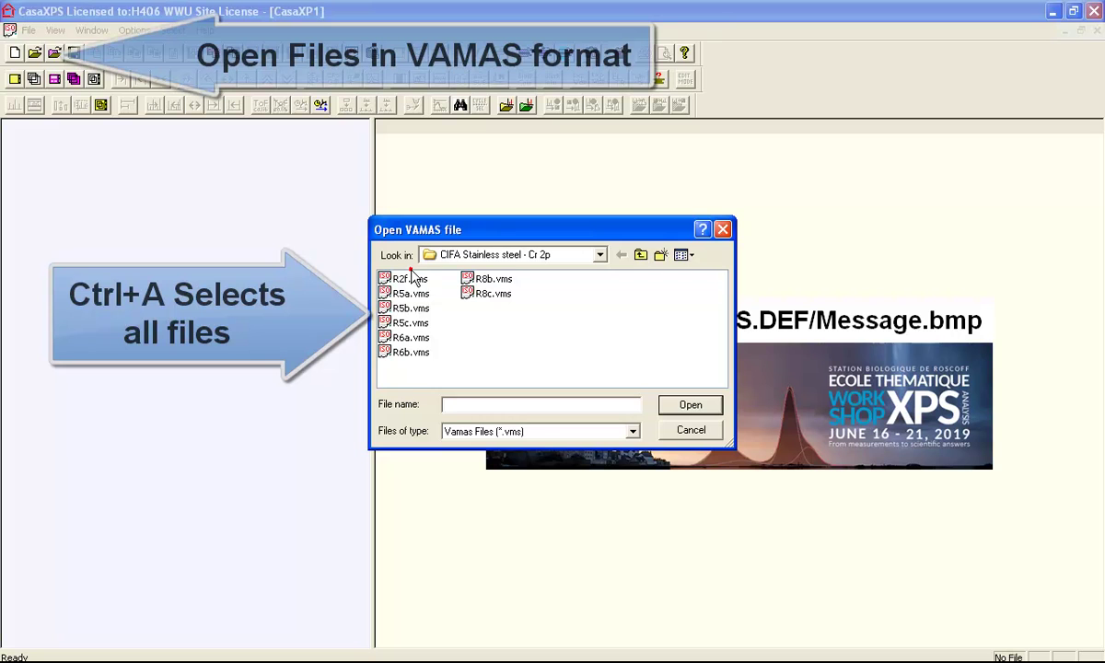
key("ctrl+a")
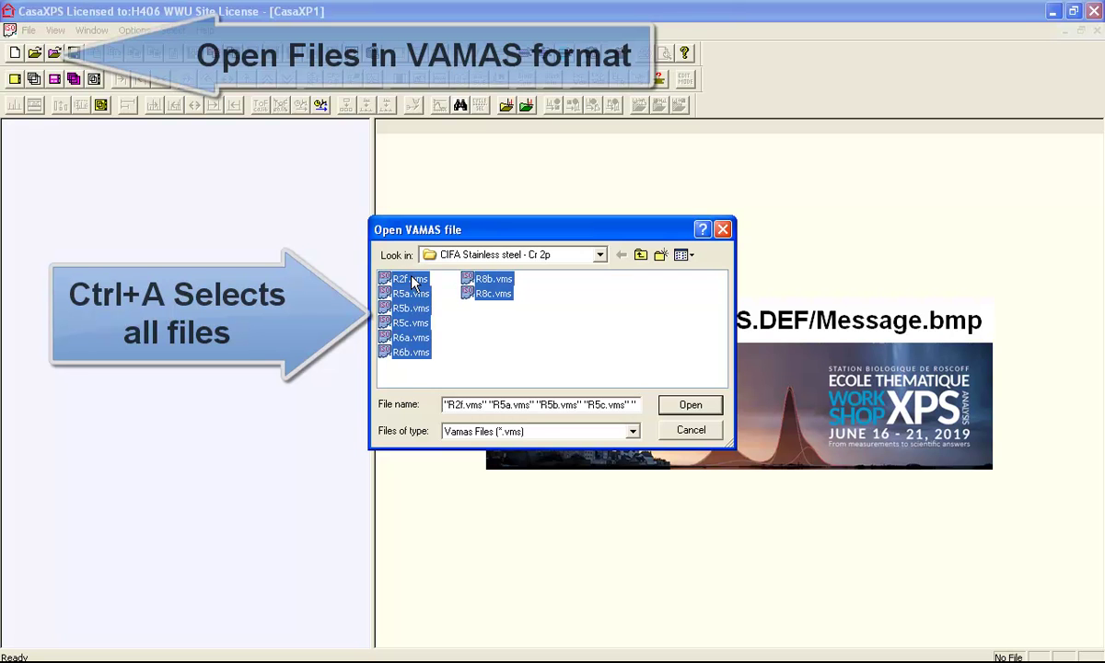
left_click(689, 406)
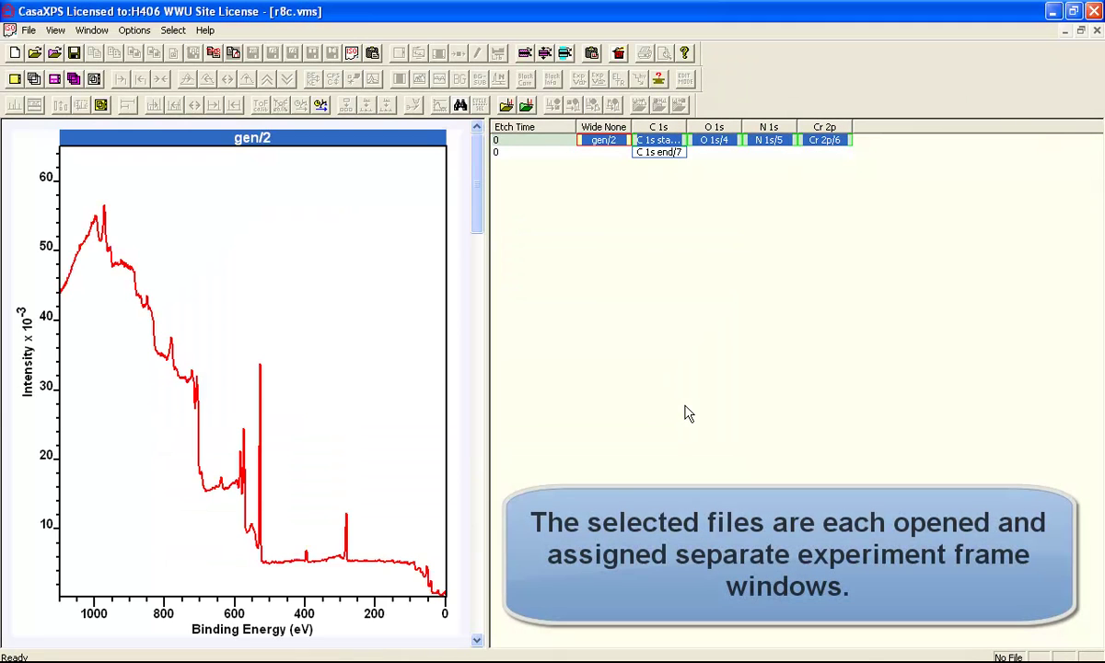
Cascade the experiment frames and bring r8c.vms back to the front.
left_click(386, 248)
left_click(91, 30)
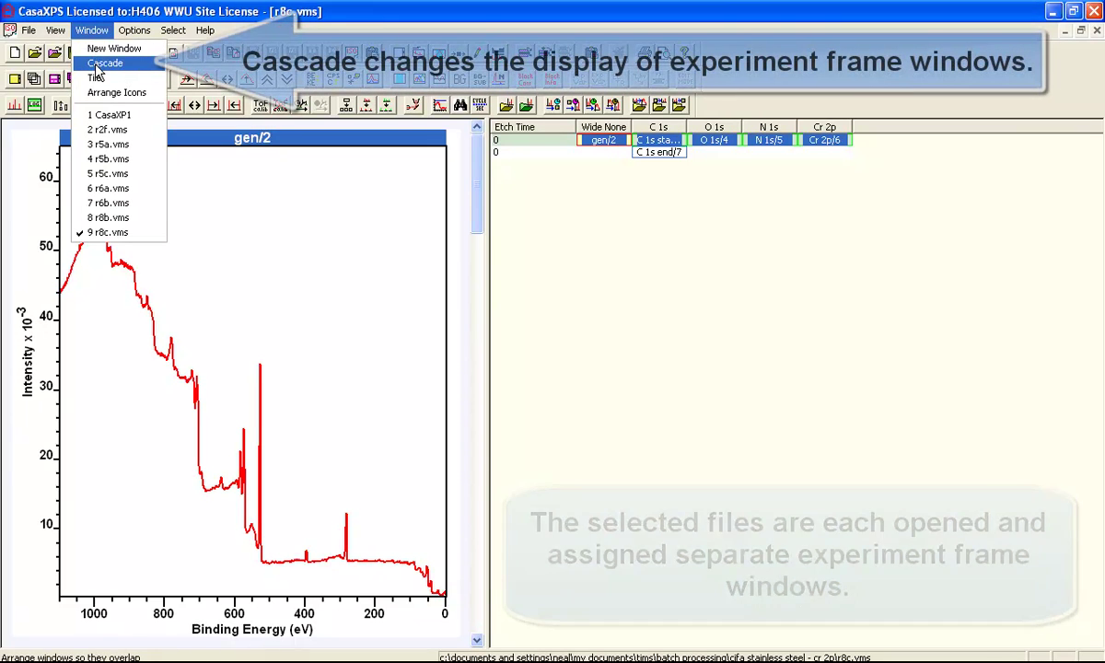
left_click(101, 62)
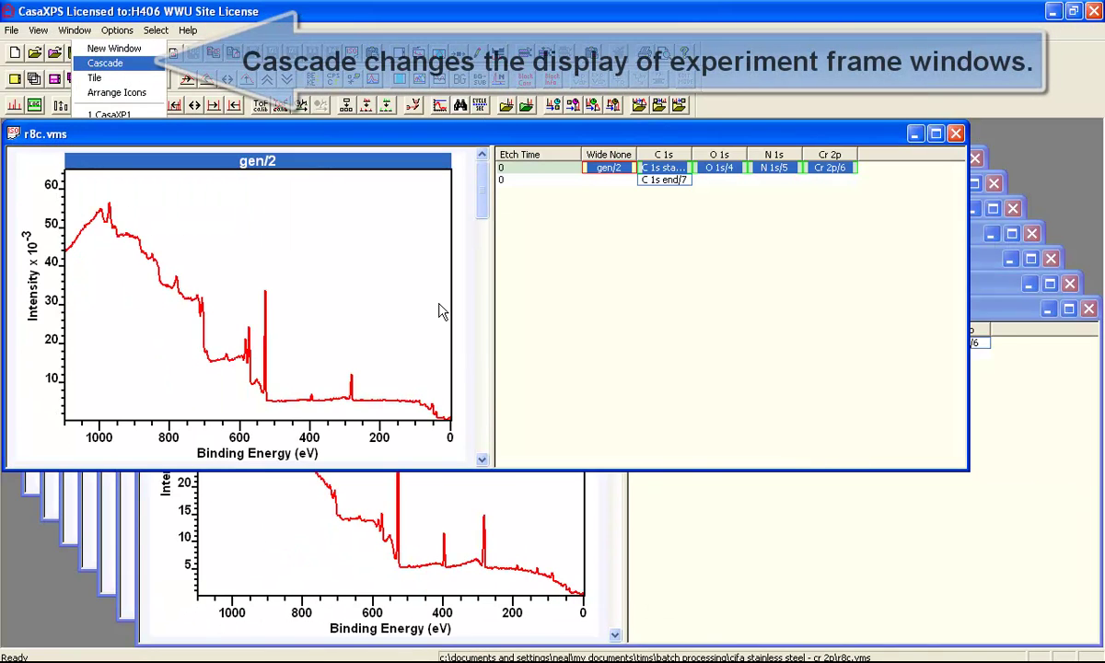
key("ctrl+Tab")
key("ctrl+Tab")
key("ctrl+Tab")
key("ctrl+Tab")
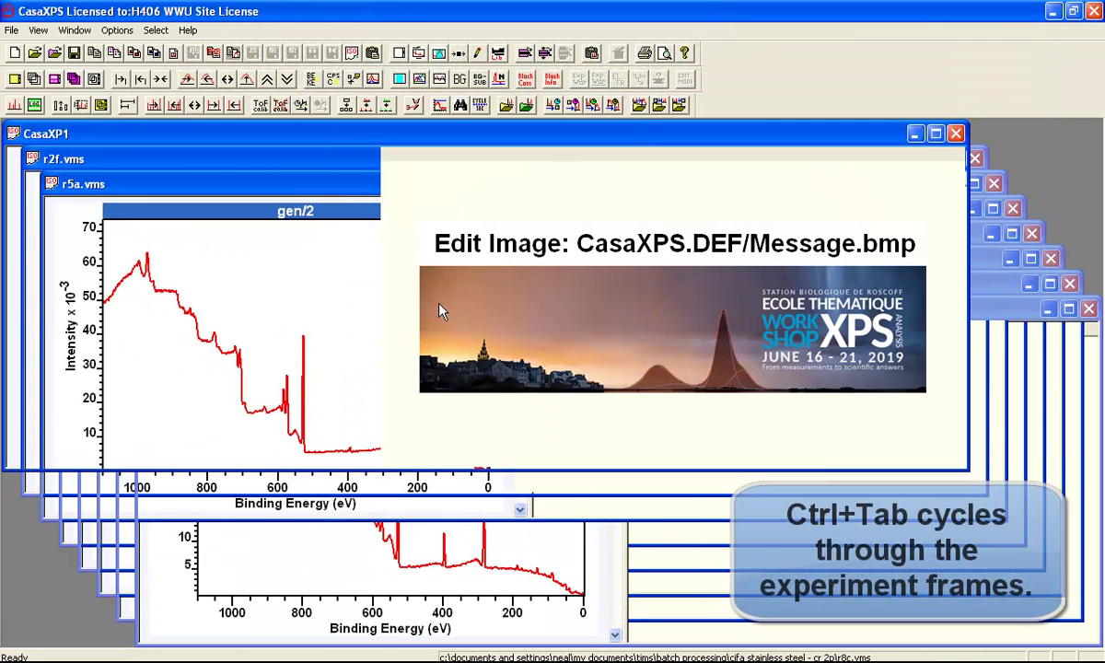
key("ctrl+Tab")
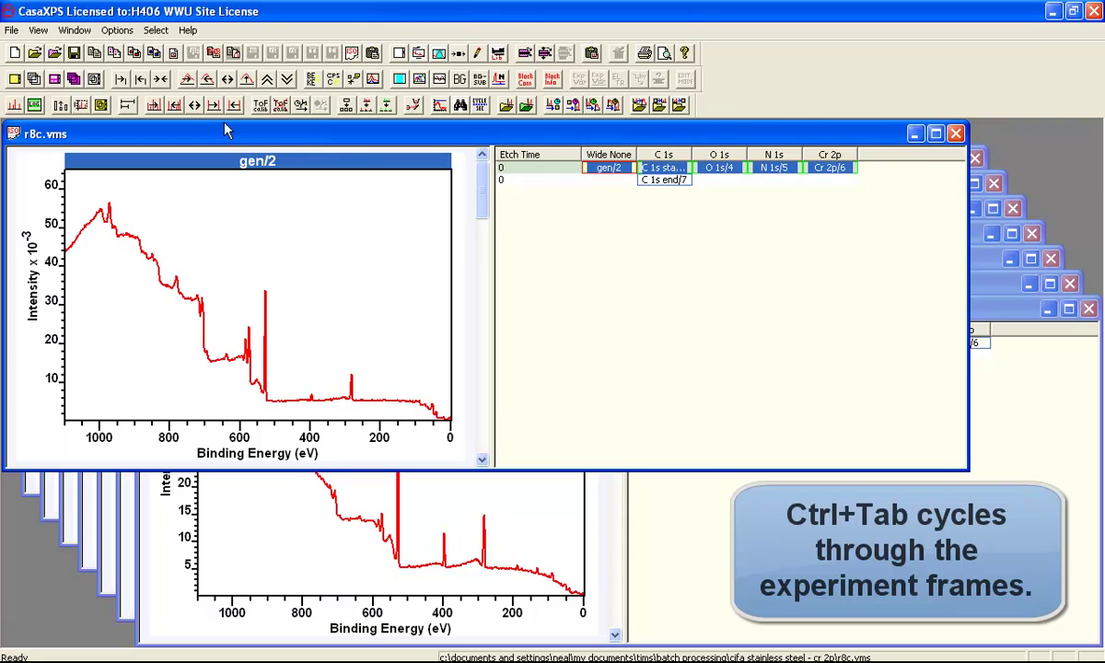
Select and display the matching C 1s blocks in every open file.
left_click(663, 167)
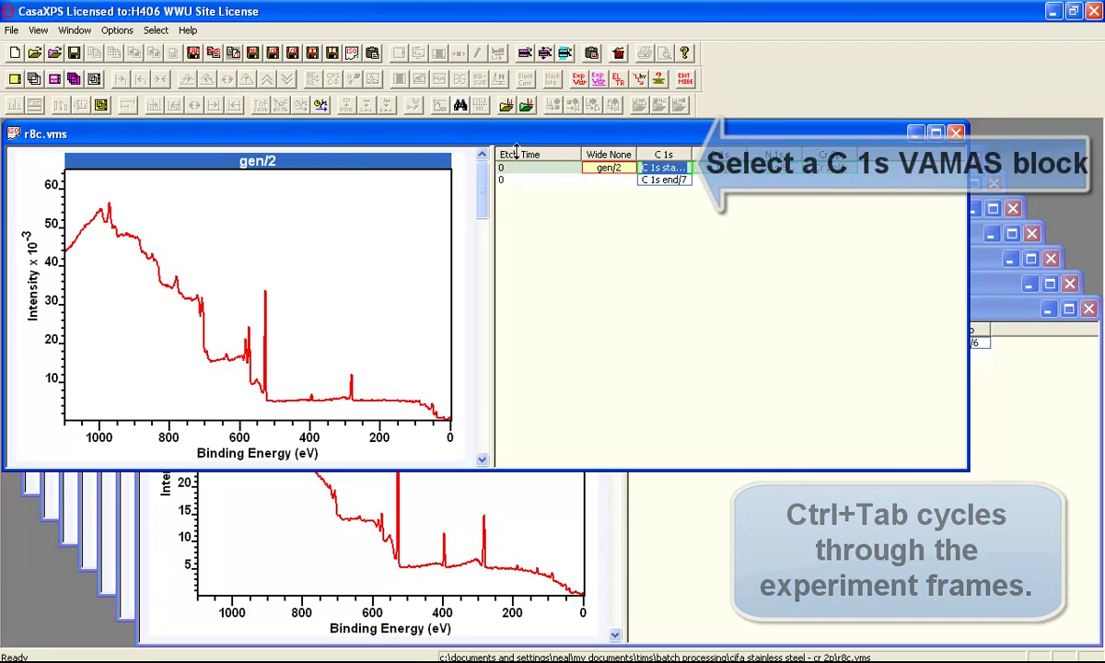
left_click(156, 30)
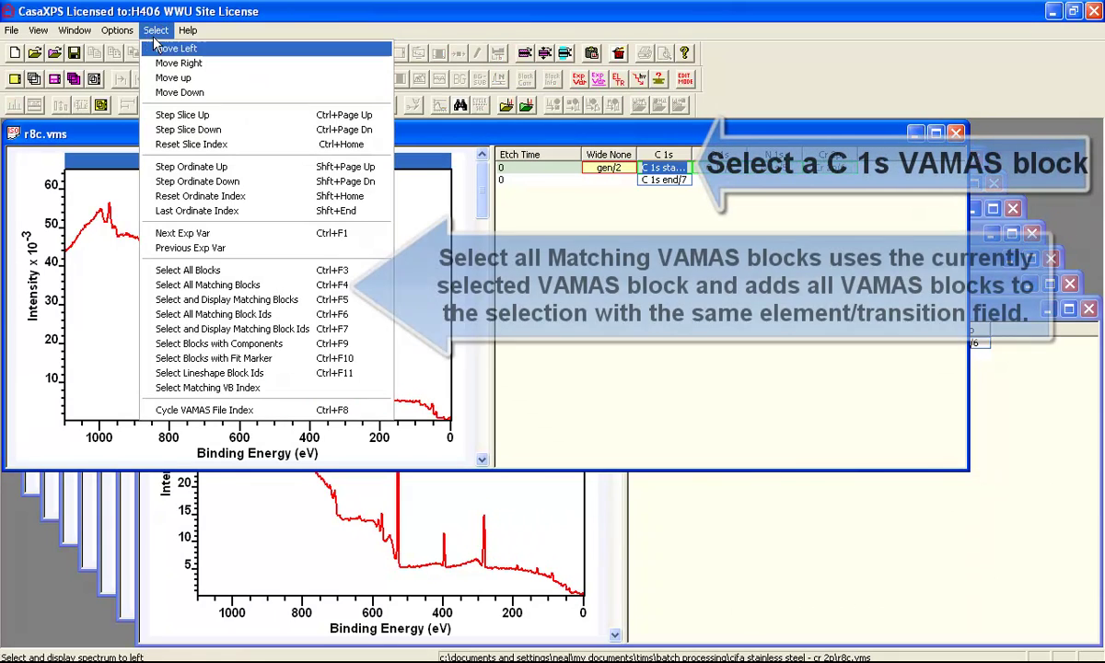
left_click(206, 286)
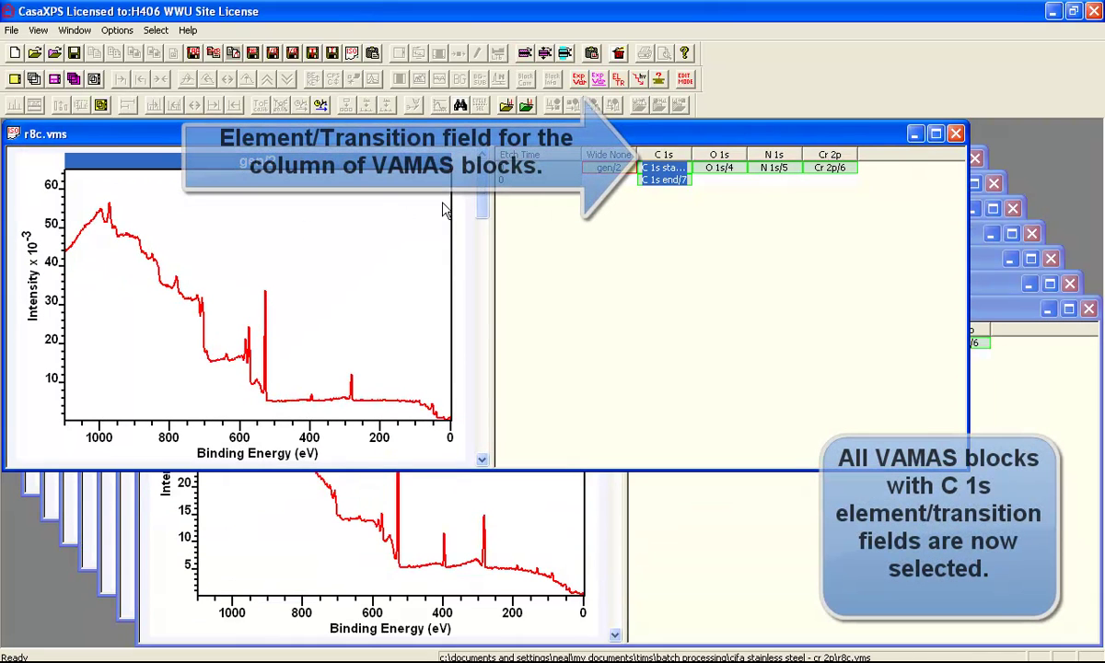
left_click(156, 30)
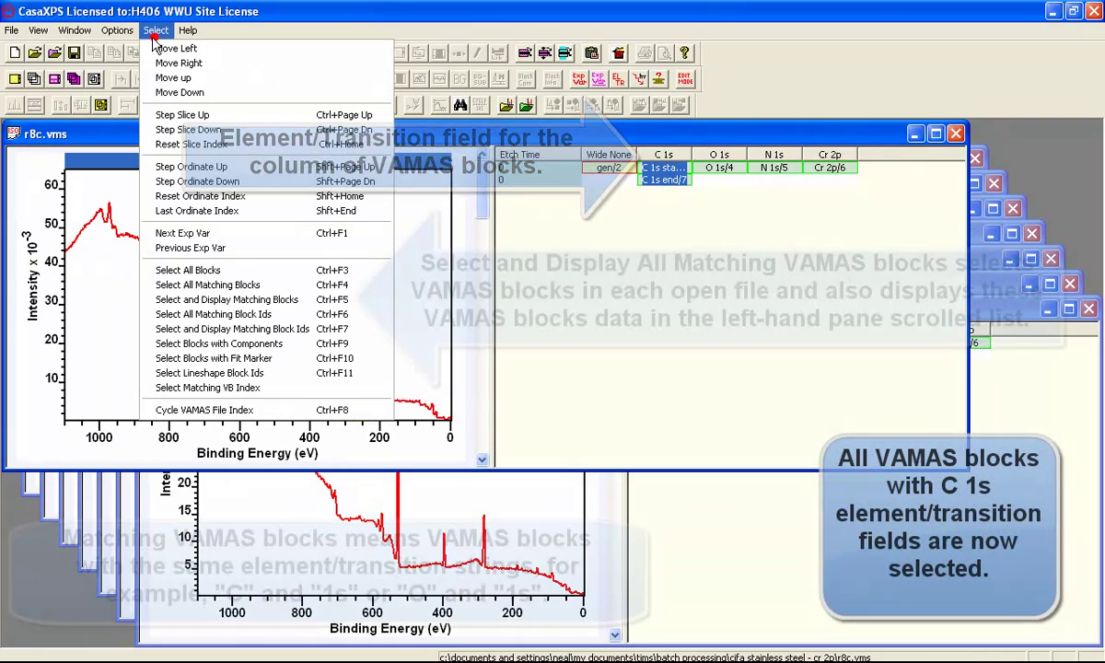
left_click(208, 299)
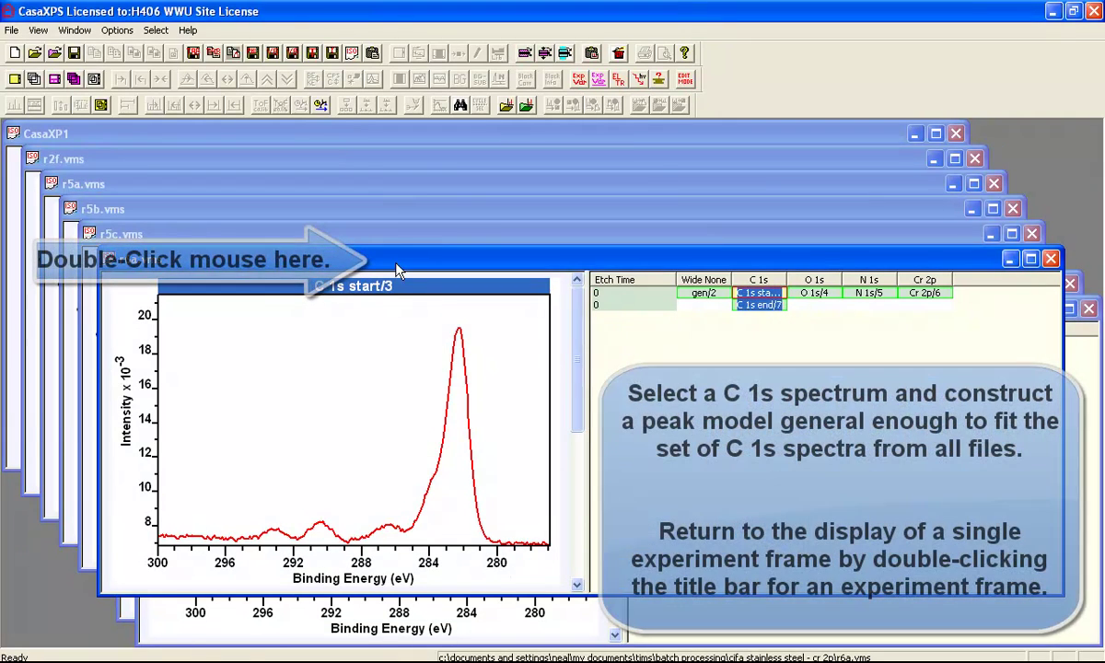
On maximized r6a.vms, add a Tougaard region from 295.3 to 279.4 eV and one GL(30) C 1s component.
double_click(399, 263)
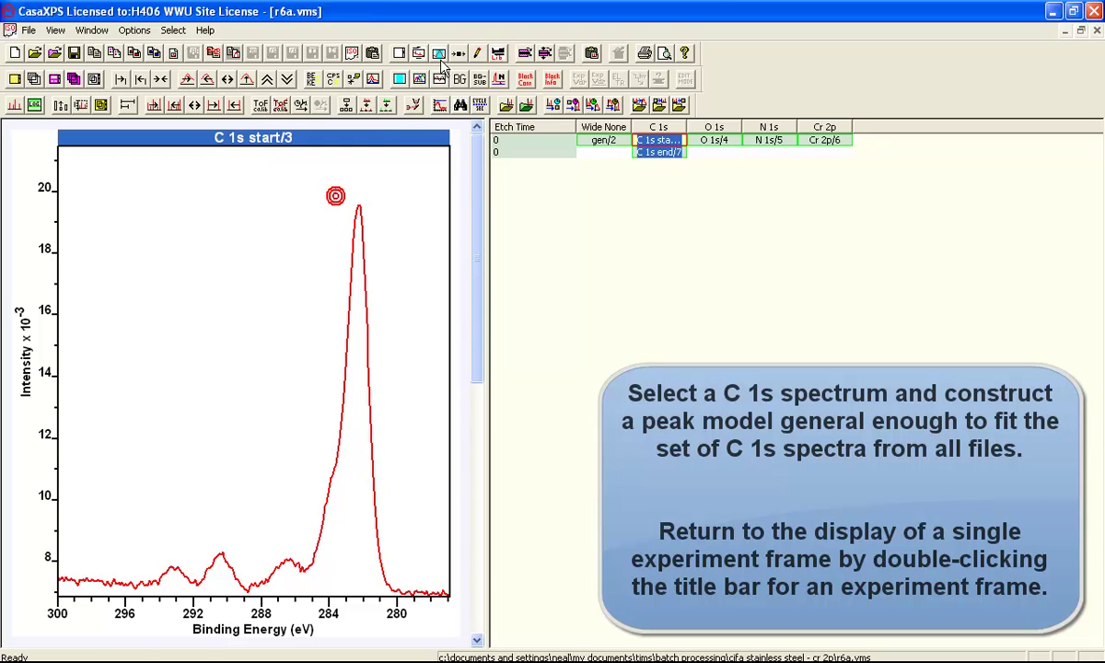
left_click(440, 55)
left_click_drag(464, 126, 696, 184)
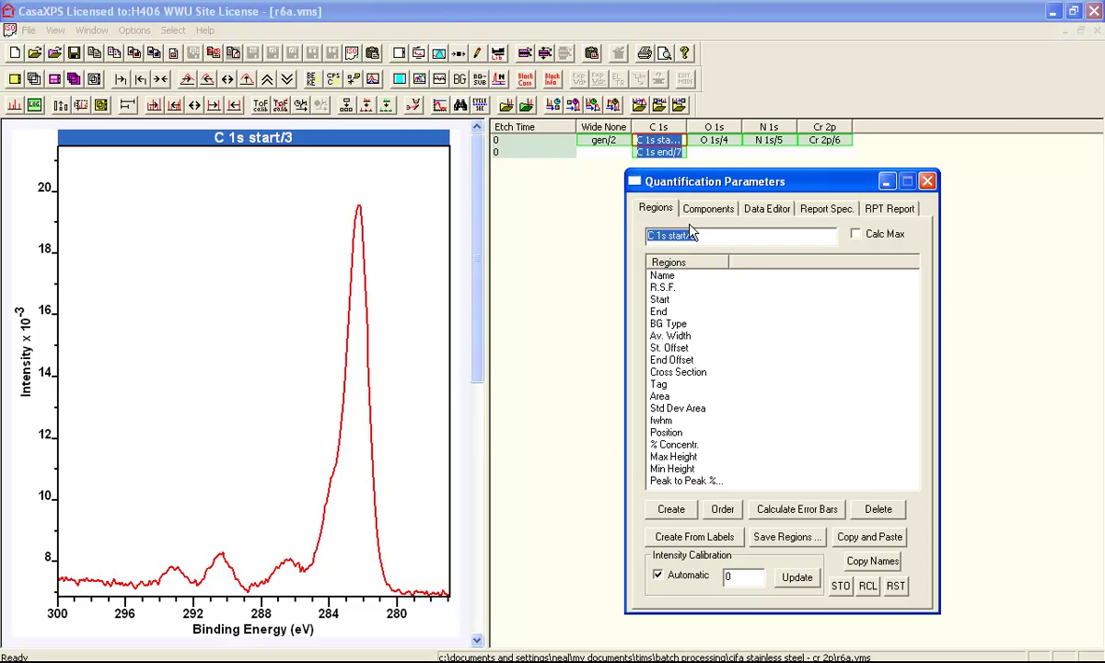
left_click(671, 508)
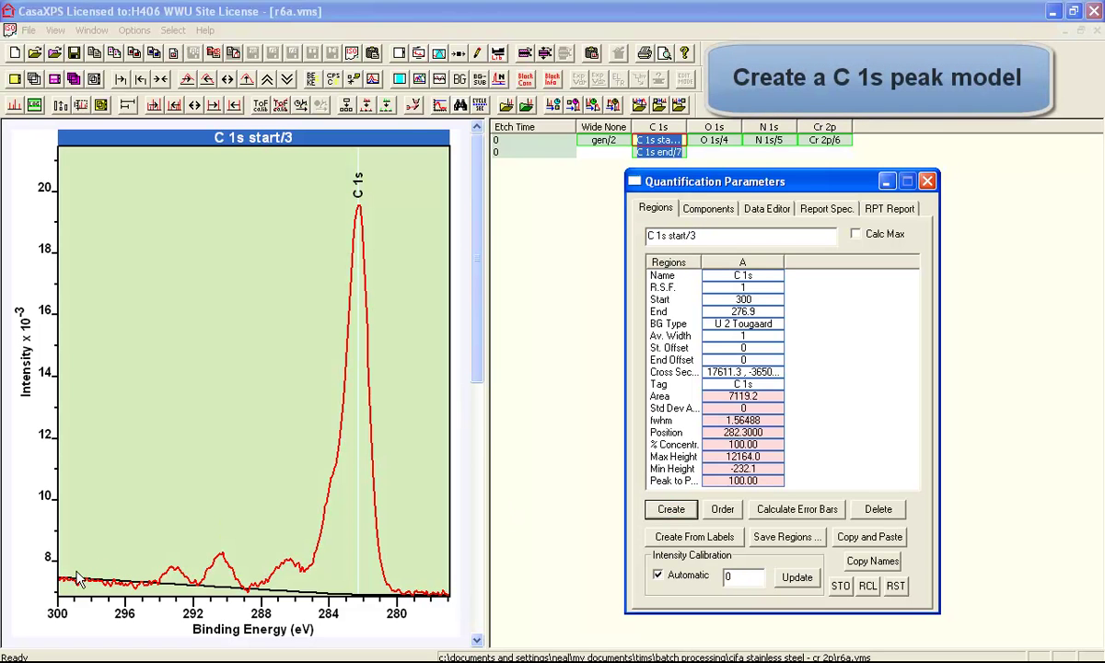
left_click_drag(78, 578, 137, 575)
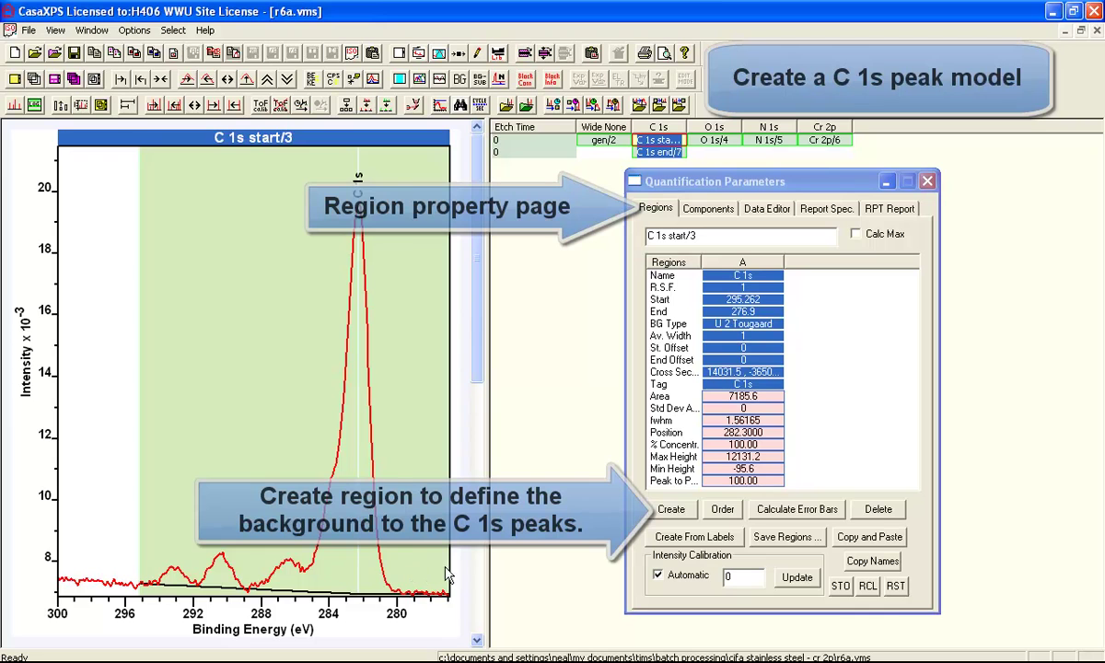
left_click_drag(448, 575, 406, 575)
left_click(709, 210)
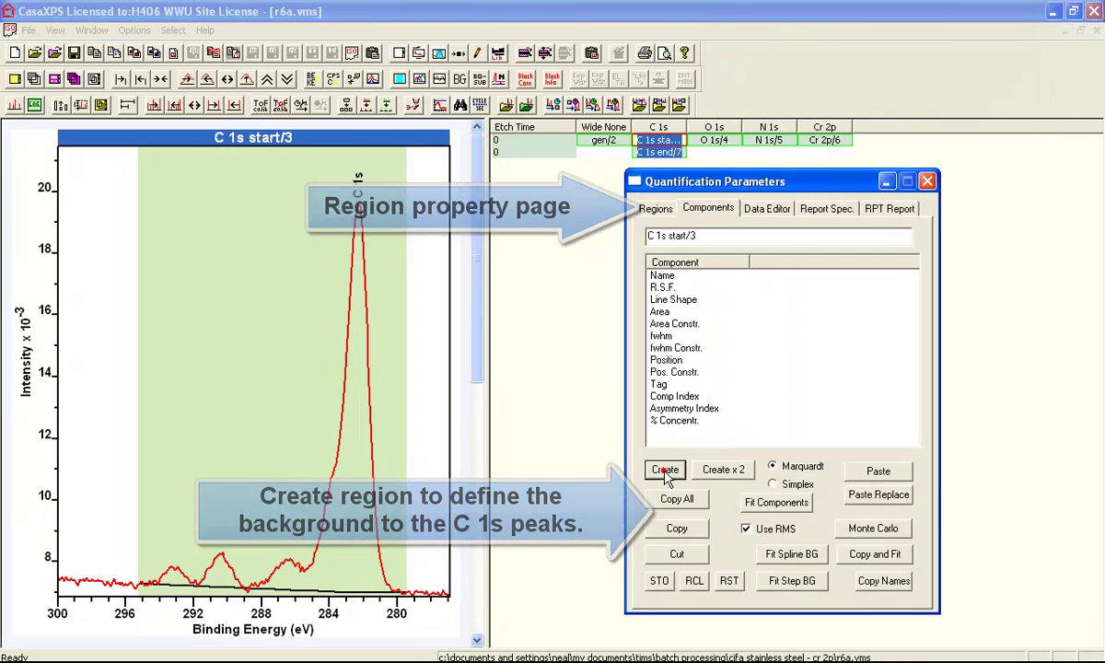
left_click(665, 469)
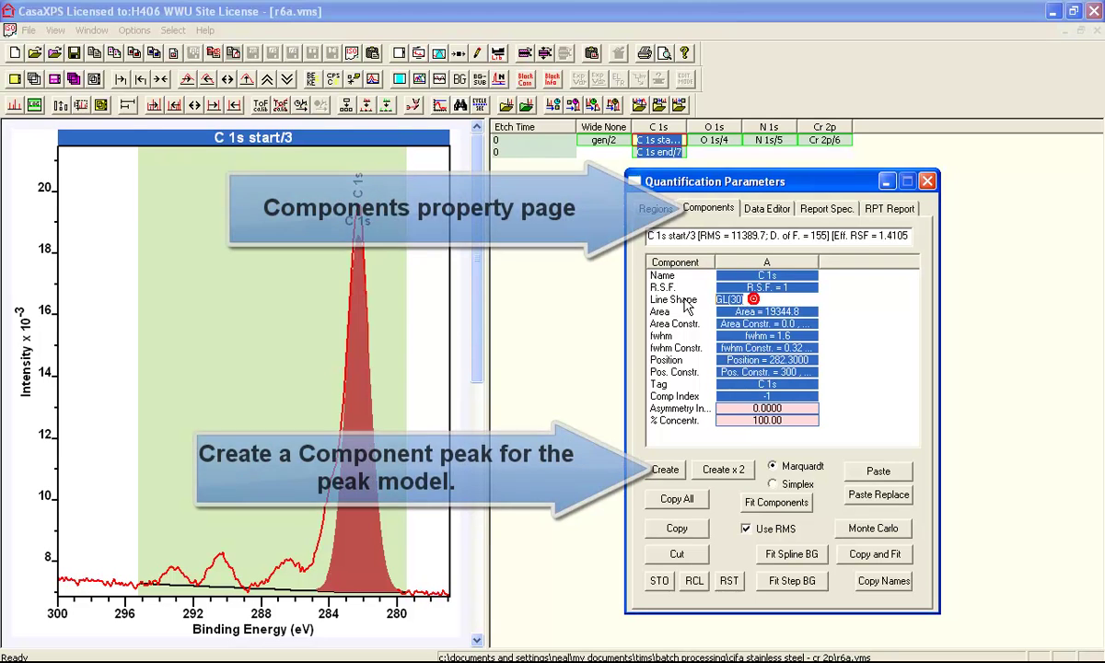
Load the Scofield angle-distribution-corrected element library from file, then close the Element Library.
left_click(507, 104)
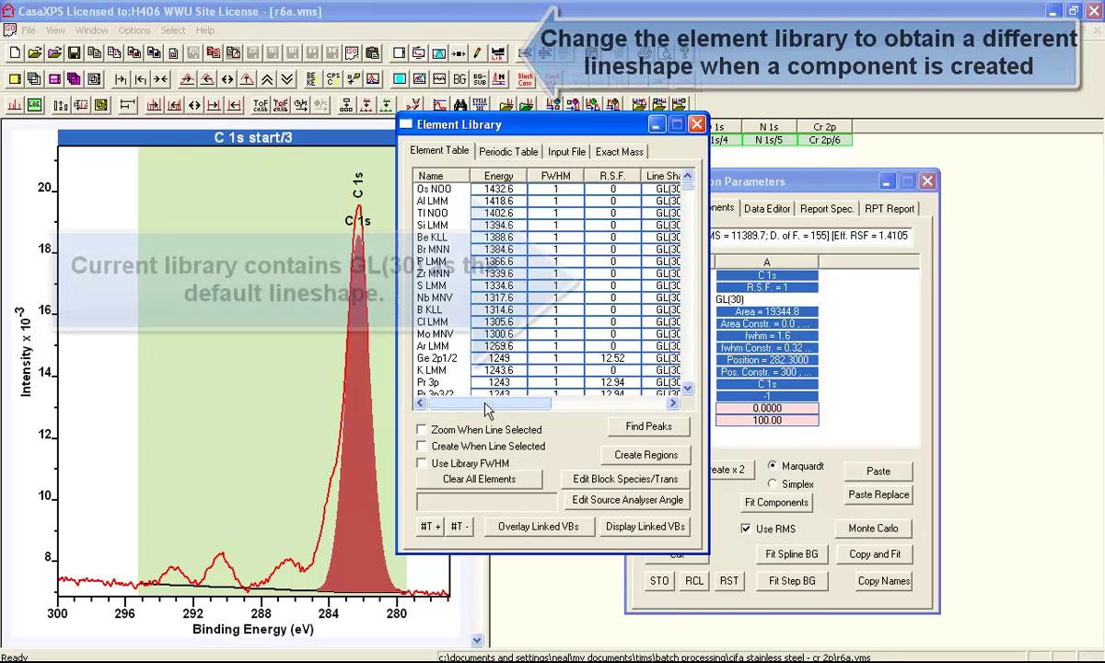
left_click_drag(486, 410, 518, 409)
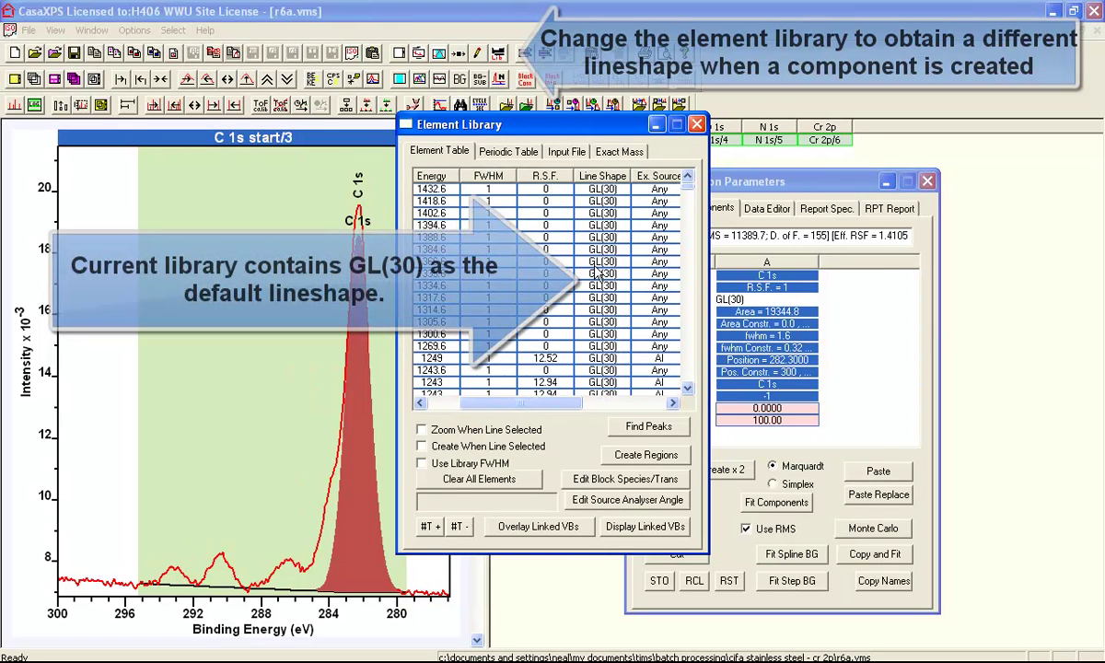
left_click(565, 152)
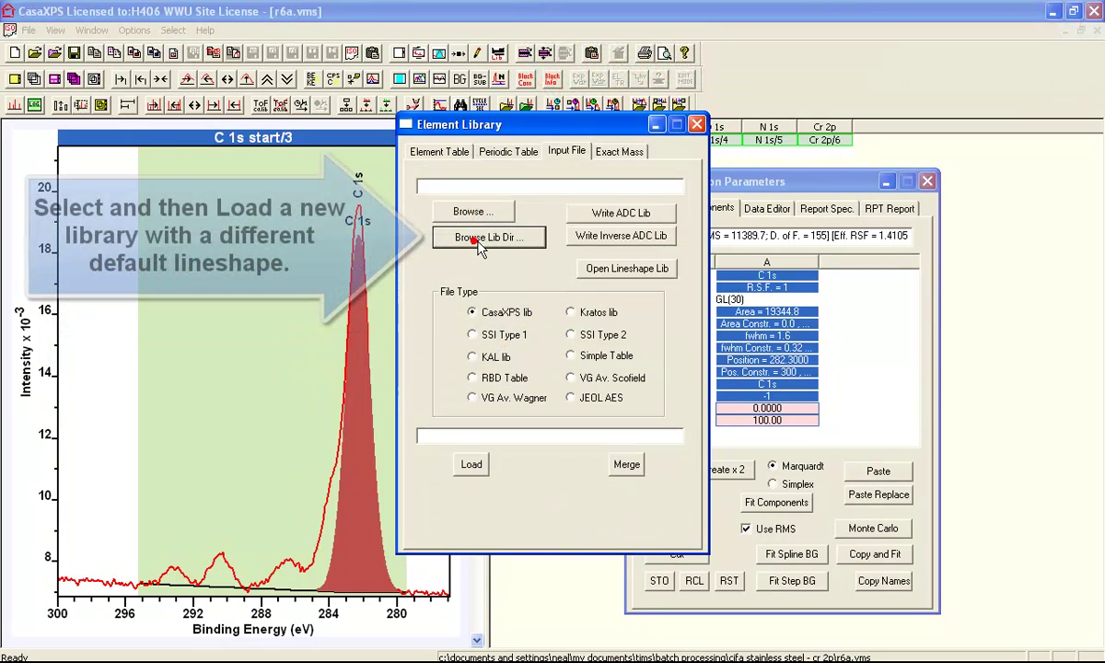
left_click(473, 313)
left_click(356, 334)
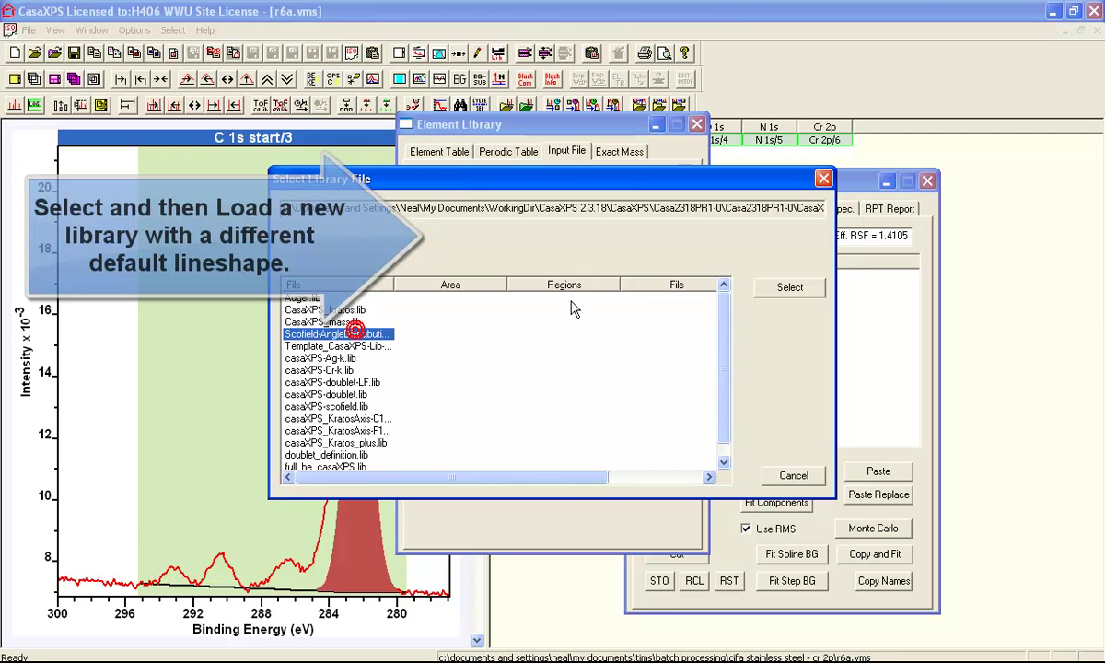
left_click(789, 287)
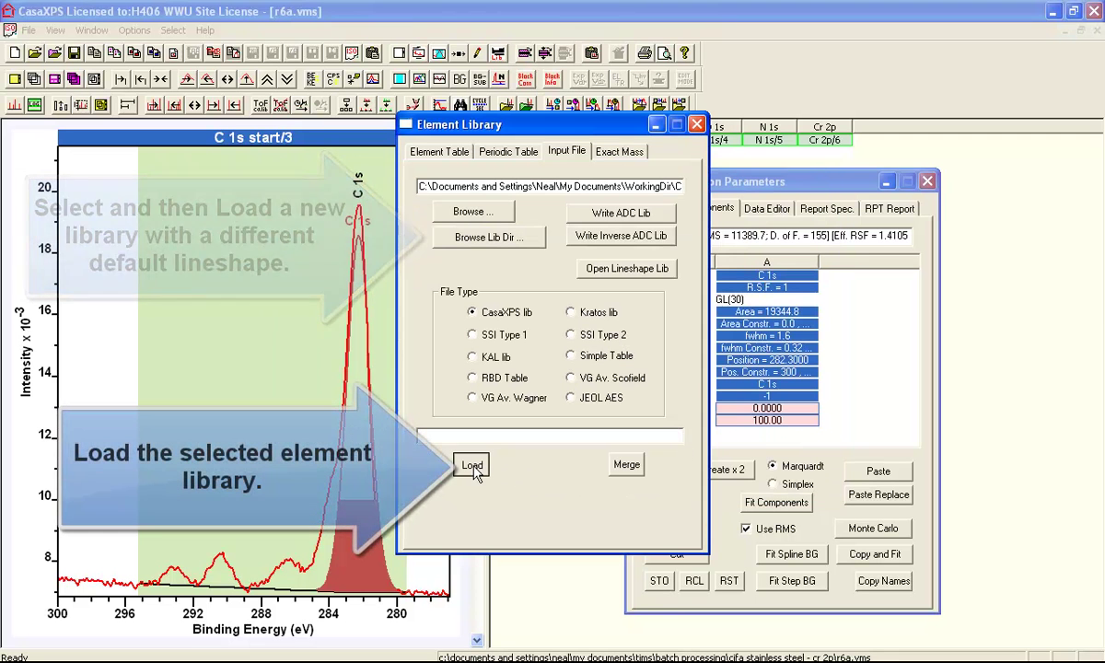
left_click(471, 464)
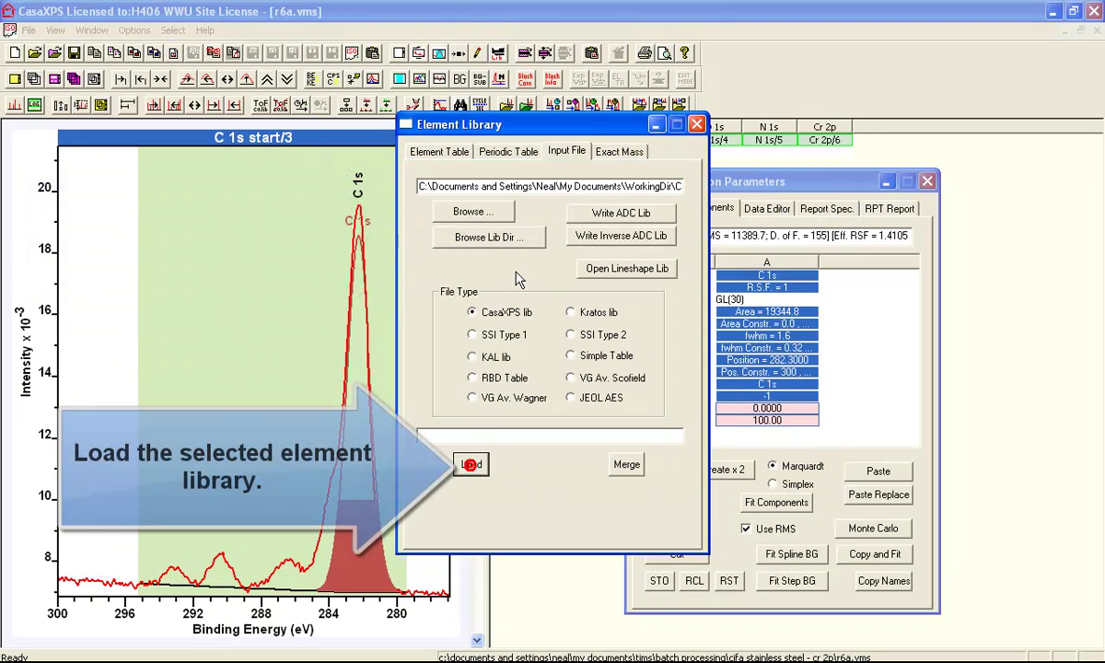
left_click(441, 152)
left_click_drag(473, 411, 533, 408)
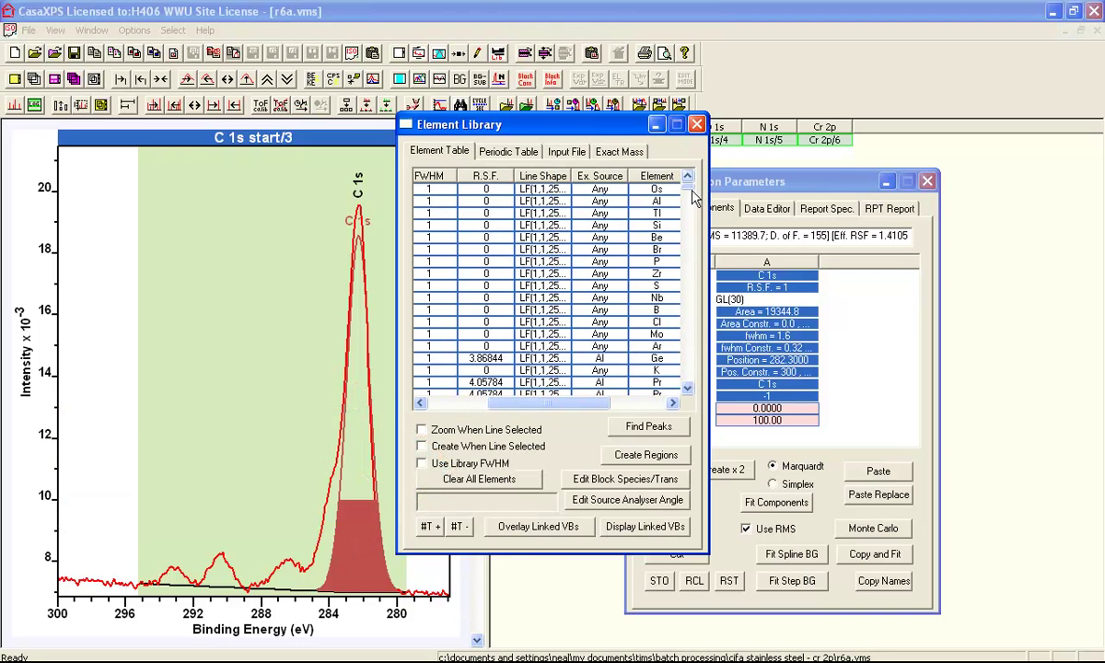
left_click(656, 123)
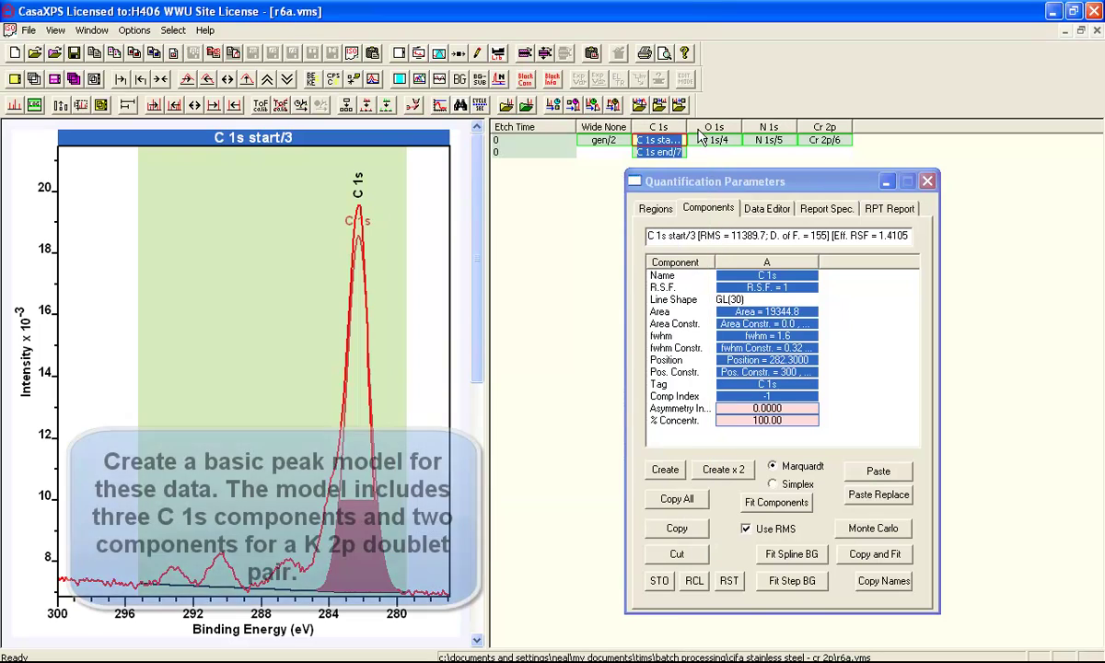
Give the first C 1s component line shape LF(1,1,255,380,5) and lower it below the peak top.
left_click(762, 276)
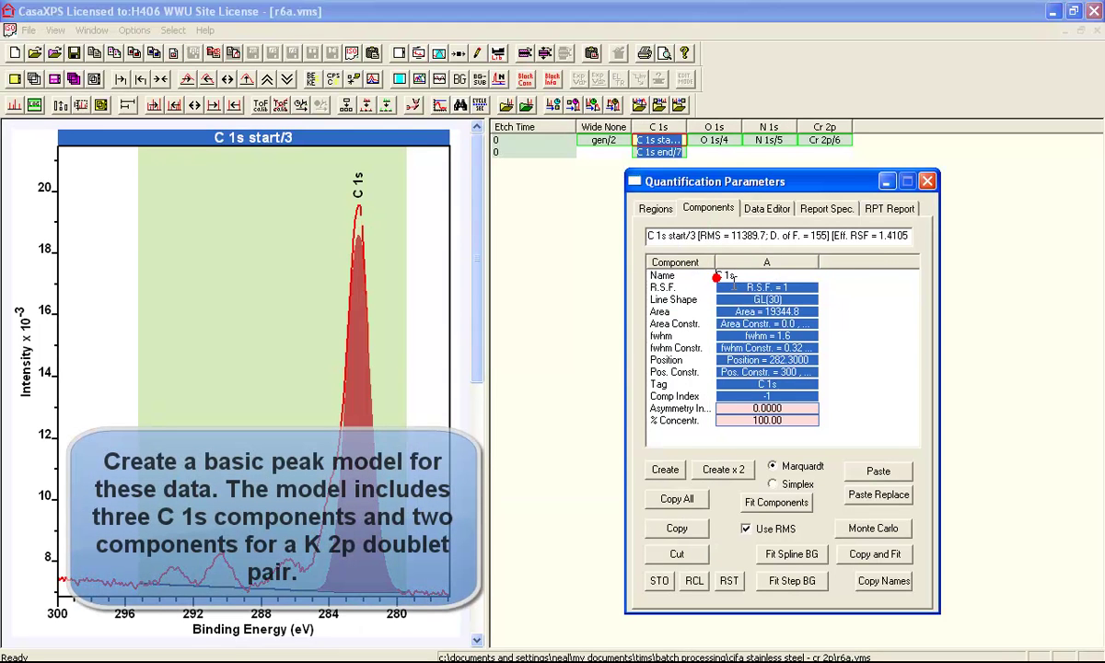
left_click(737, 287)
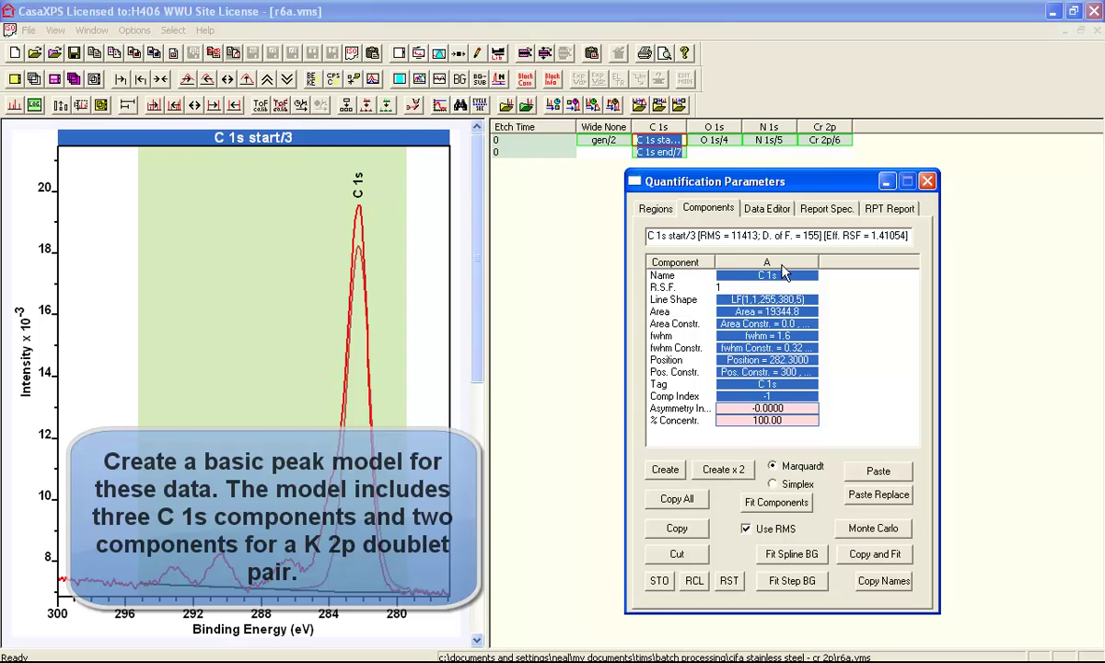
left_click(773, 299)
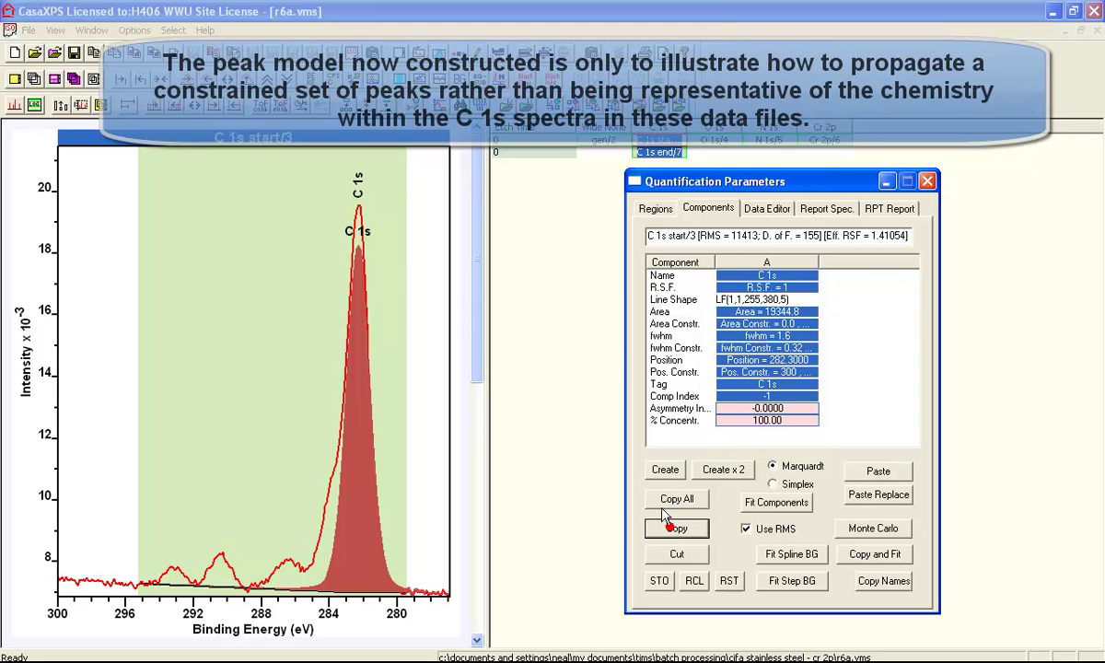
left_click(363, 245)
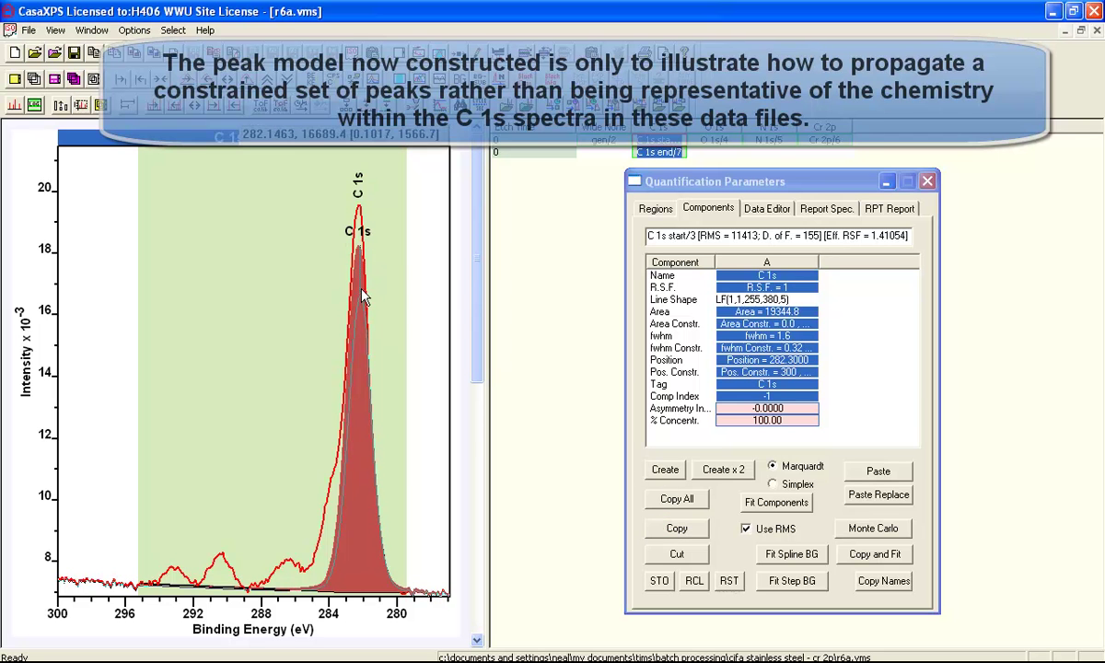
left_click_drag(363, 304, 363, 298)
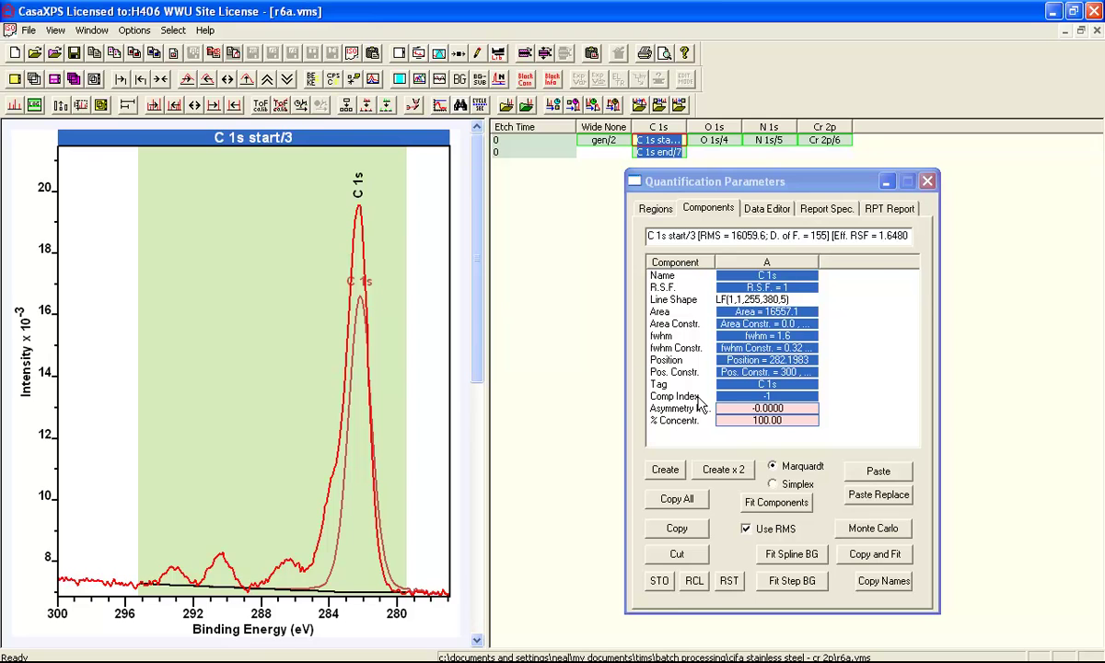
Add four more components at about 283.9, 286.5, 290 and 293 eV.
left_click(860, 469)
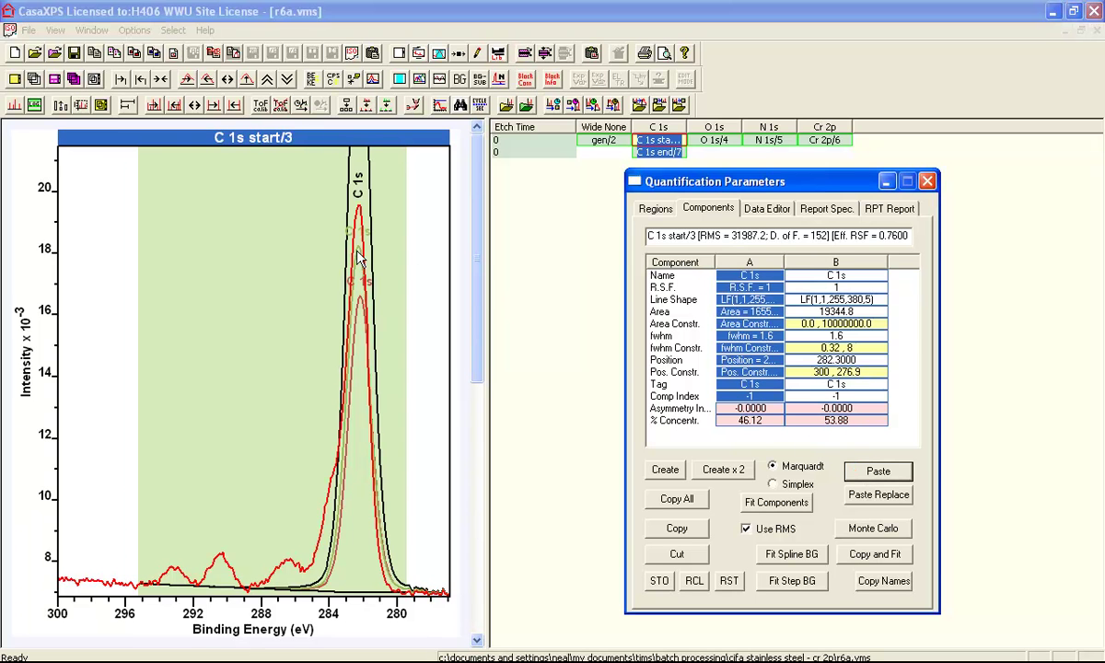
left_click_drag(359, 257, 330, 503)
left_click(870, 470)
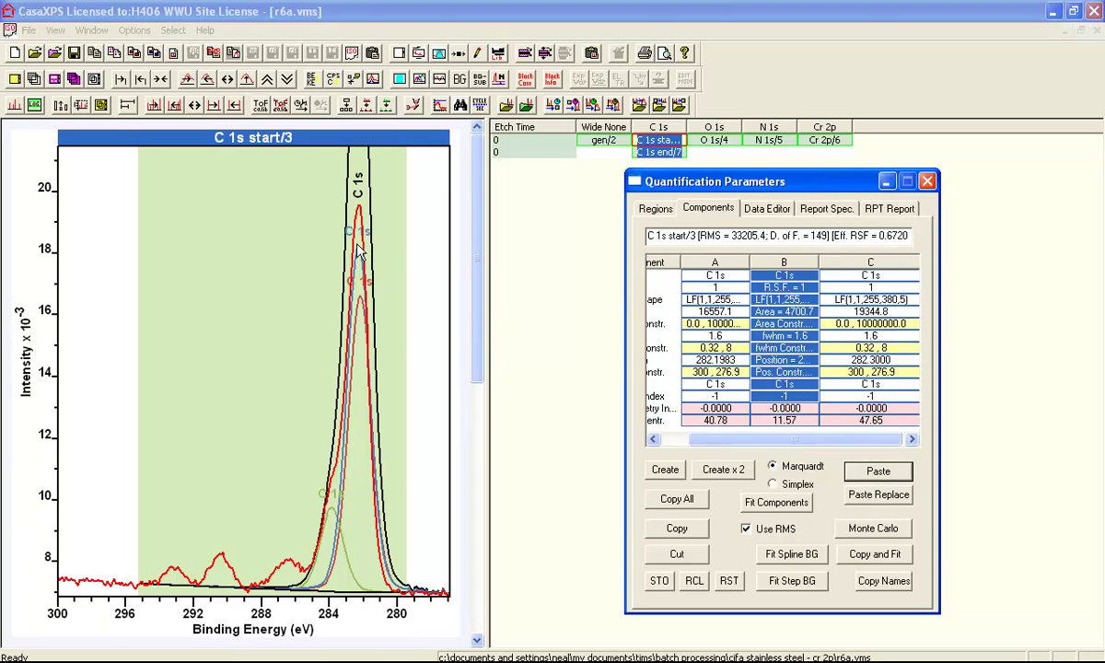
left_click(359, 251)
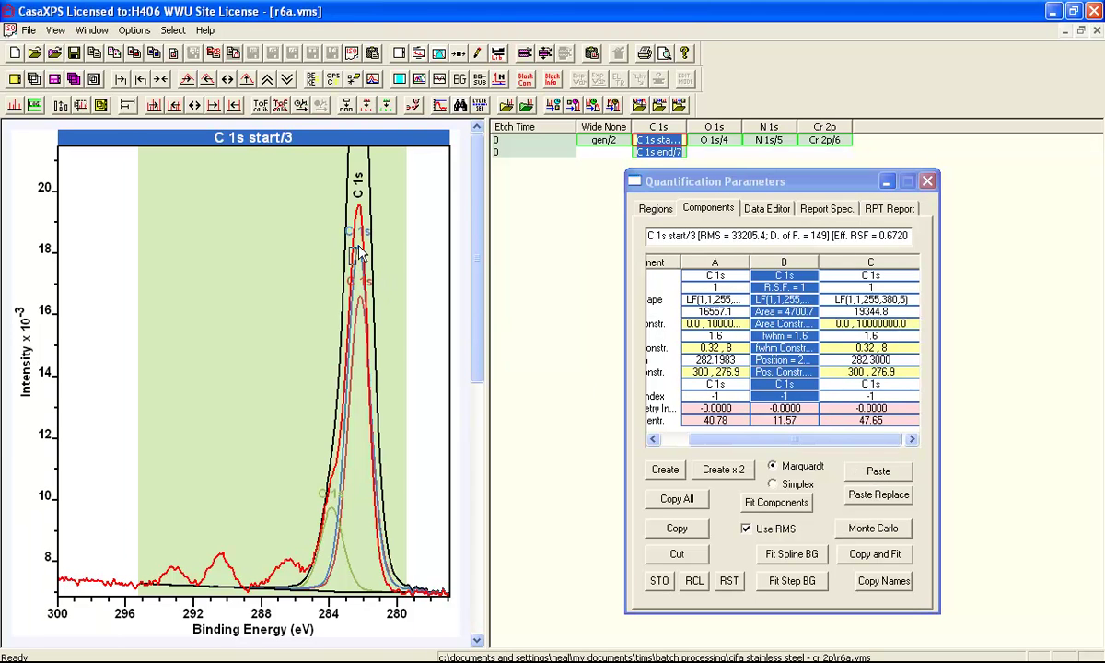
left_click_drag(357, 246, 288, 564)
left_click(869, 474)
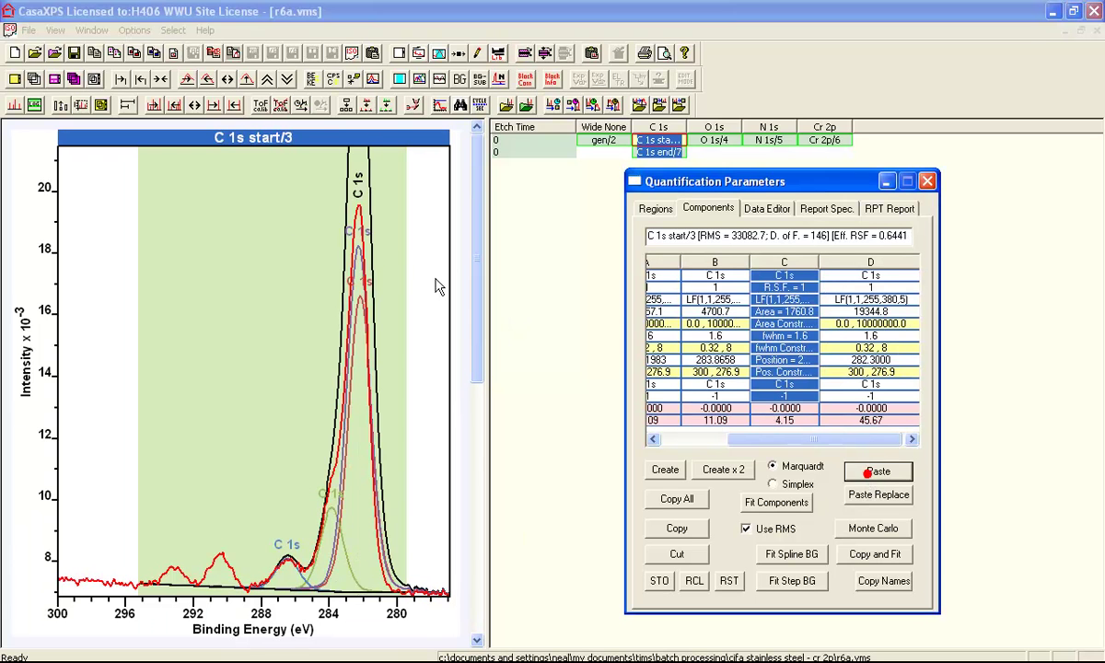
mouse_move(357, 249)
left_mouse_down()
mouse_move(267, 548)
mouse_move(219, 556)
left_mouse_up()
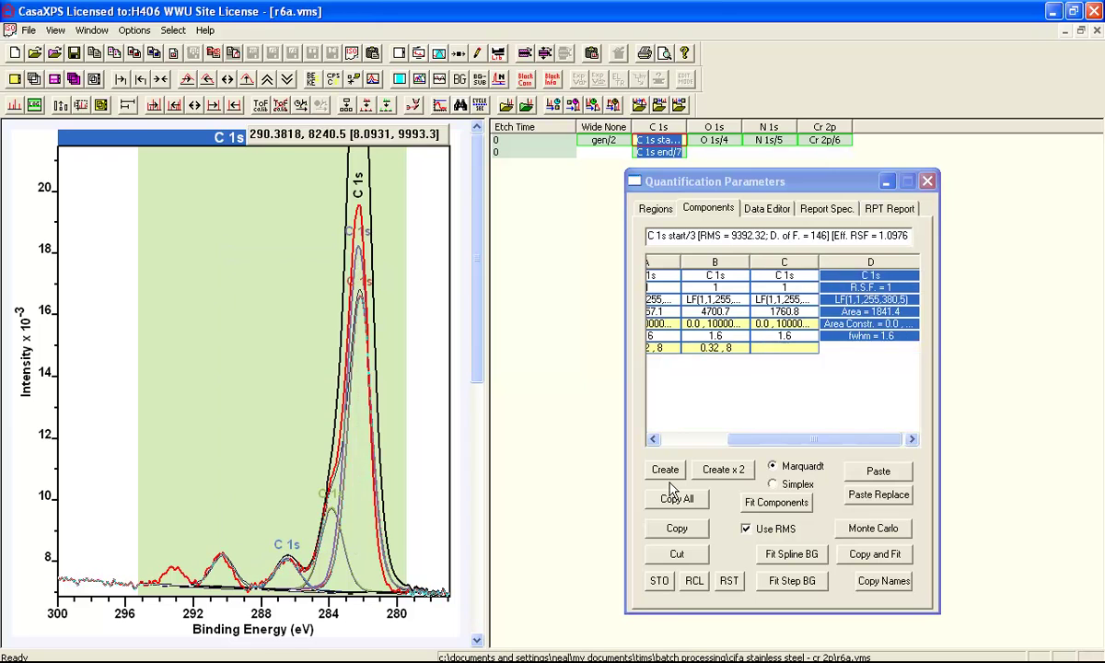
left_click(861, 472)
left_click_drag(359, 249, 177, 580)
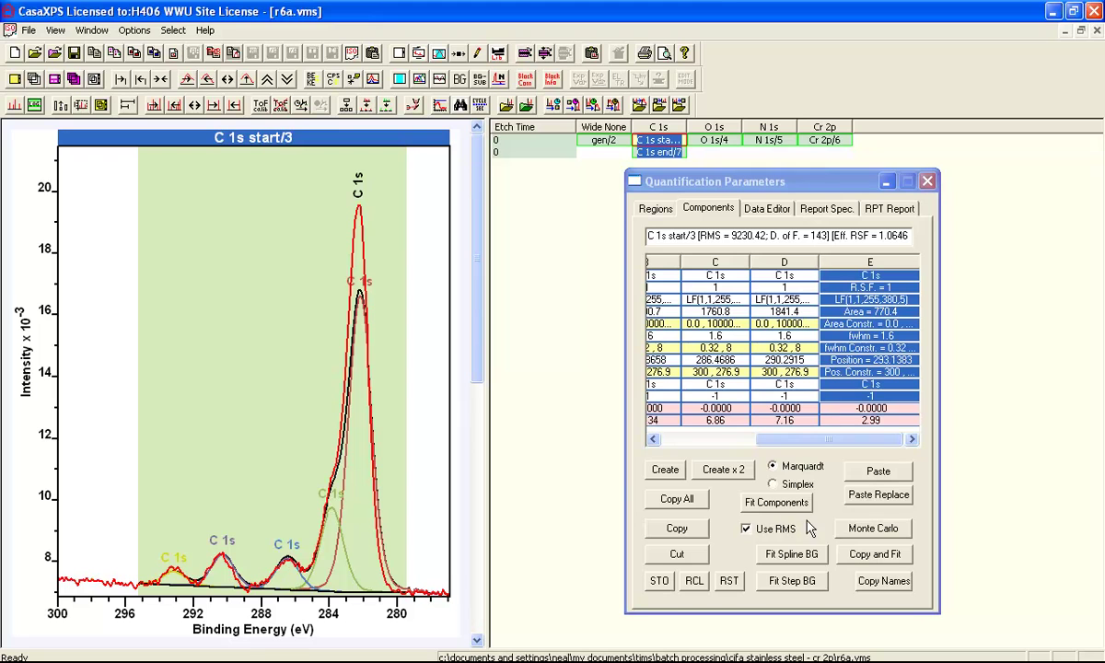
Fit the five components (RMS 1191.79) and inspect components D and E.
left_click(776, 502)
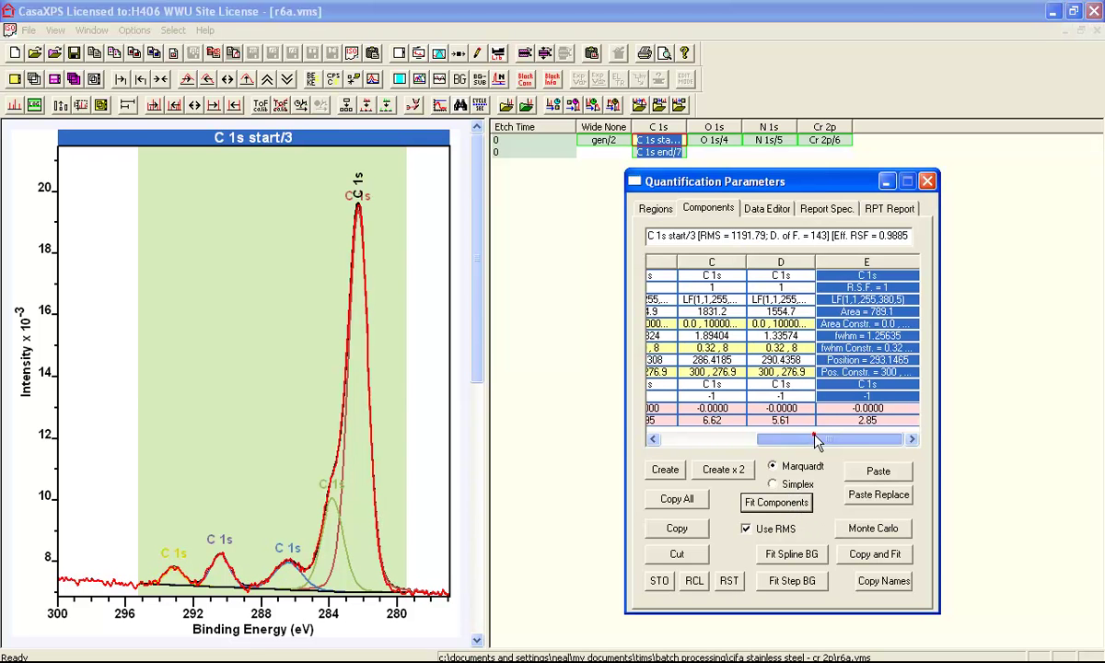
left_click(763, 406)
left_click(846, 325)
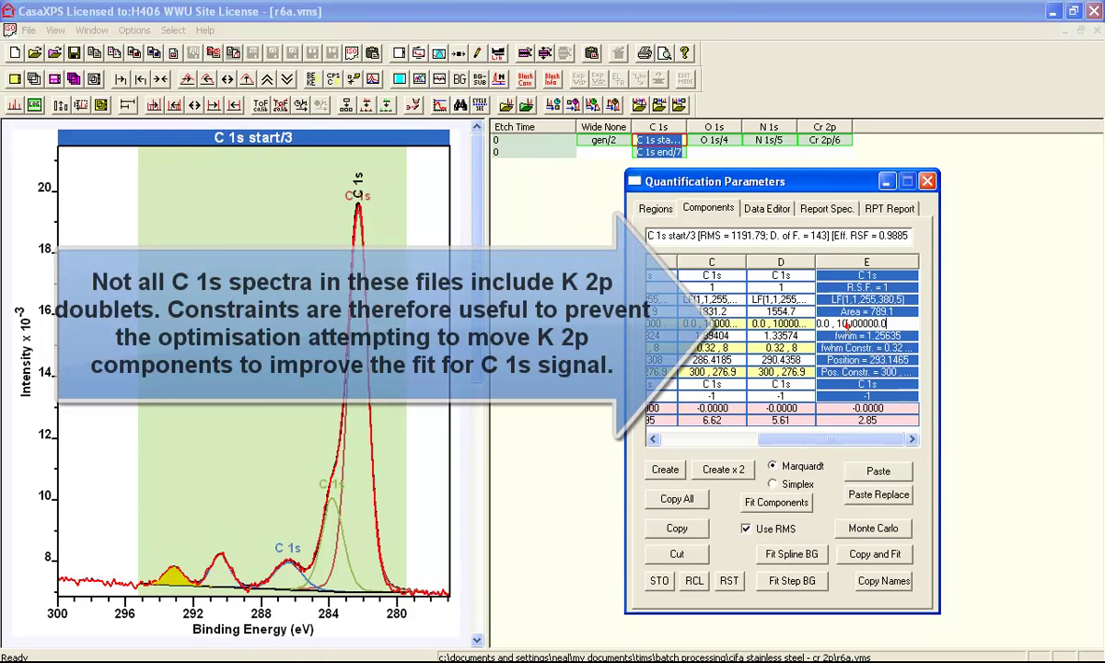
Rename components D and E, near 290 and 293 eV, to K 2p.
left_click(790, 276)
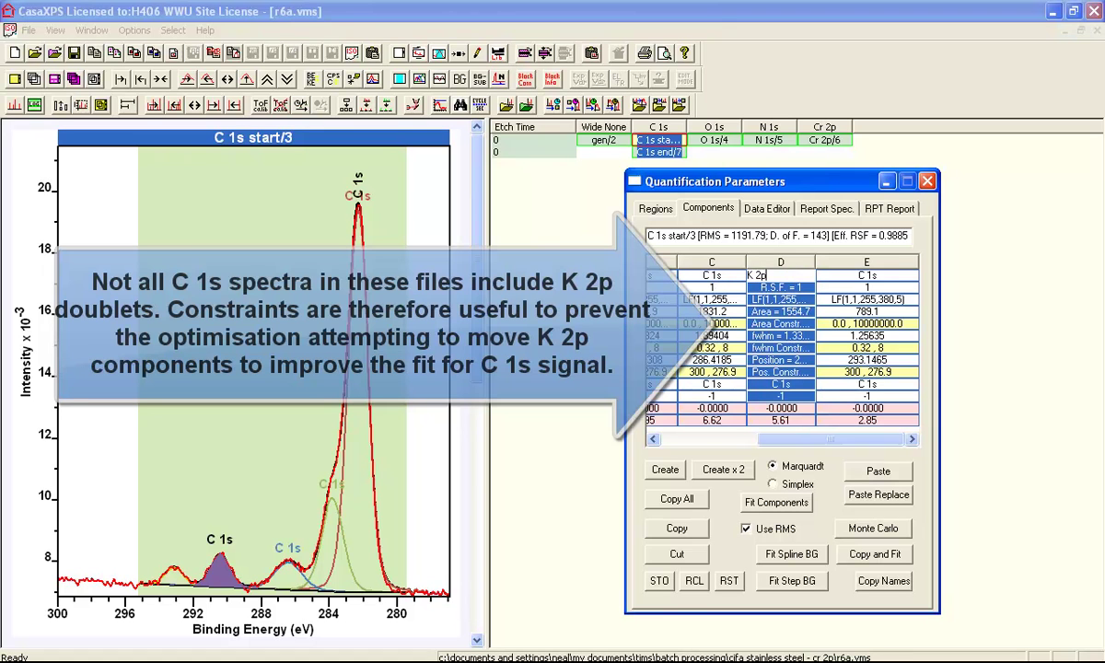
type("K 2p")
key("Return")
left_click(854, 272)
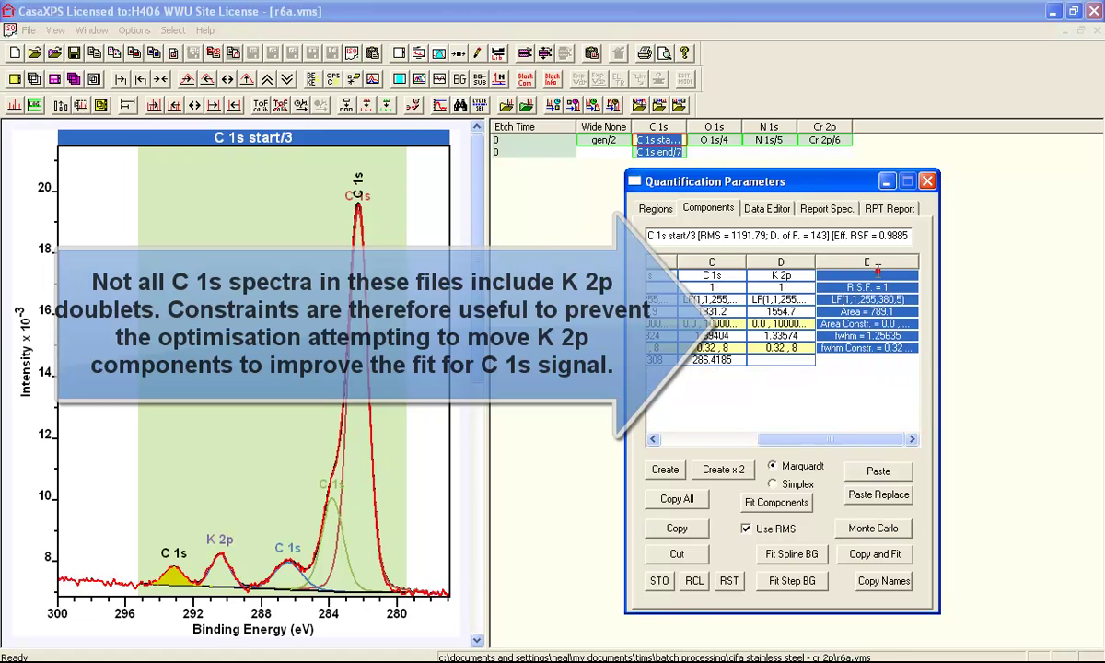
type("K")
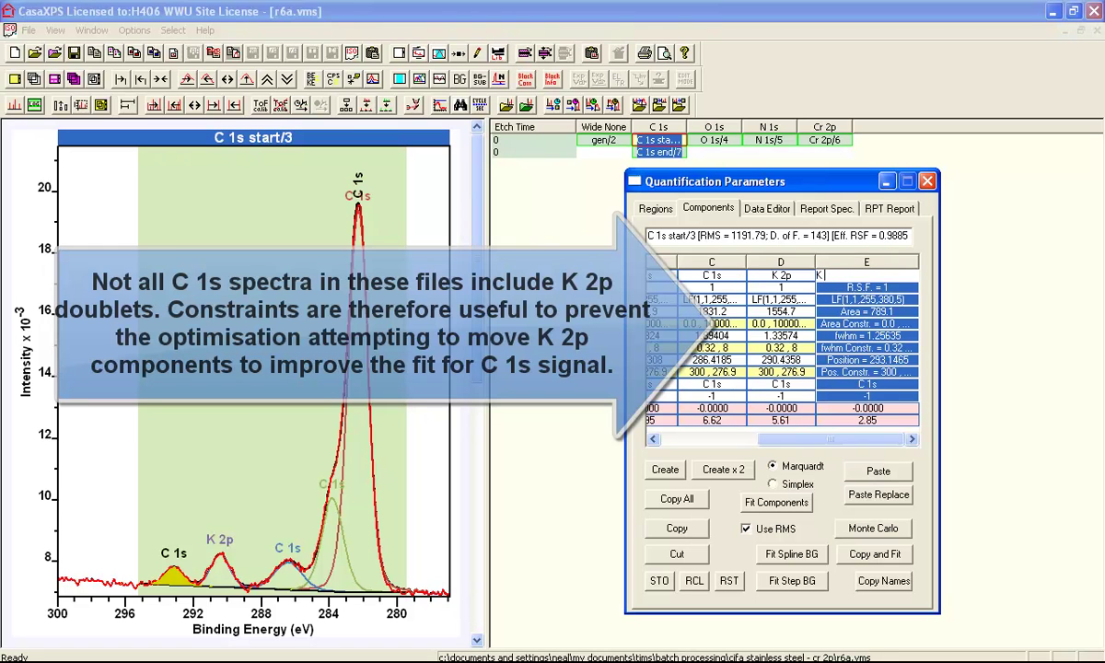
type(" 2p")
key("Return")
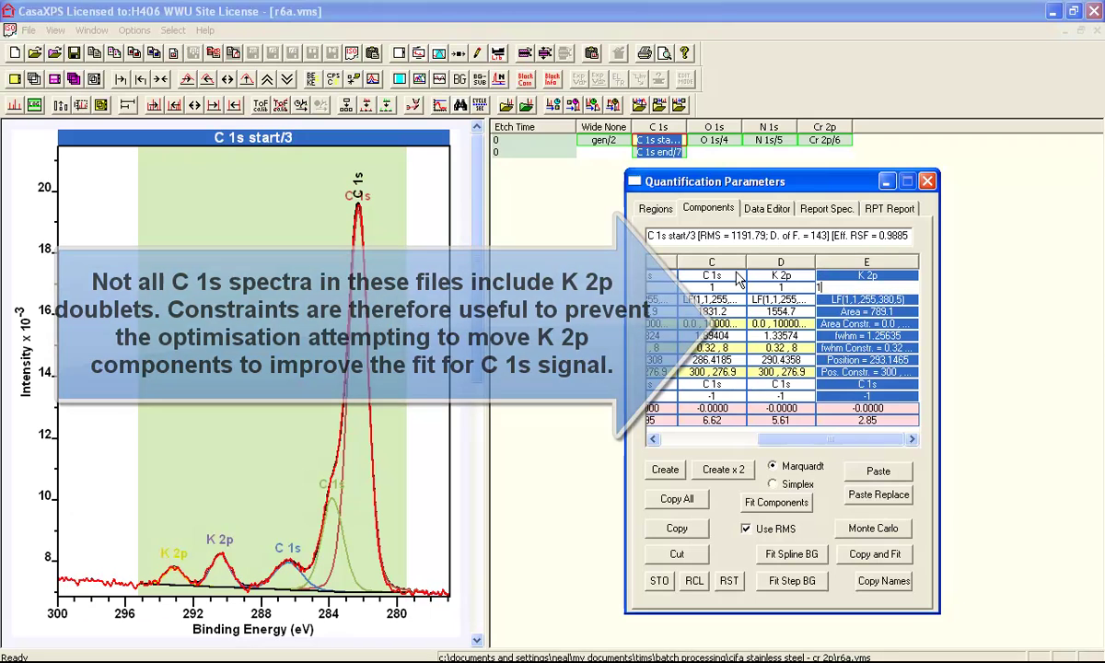
left_click(888, 323)
double_click(888, 323)
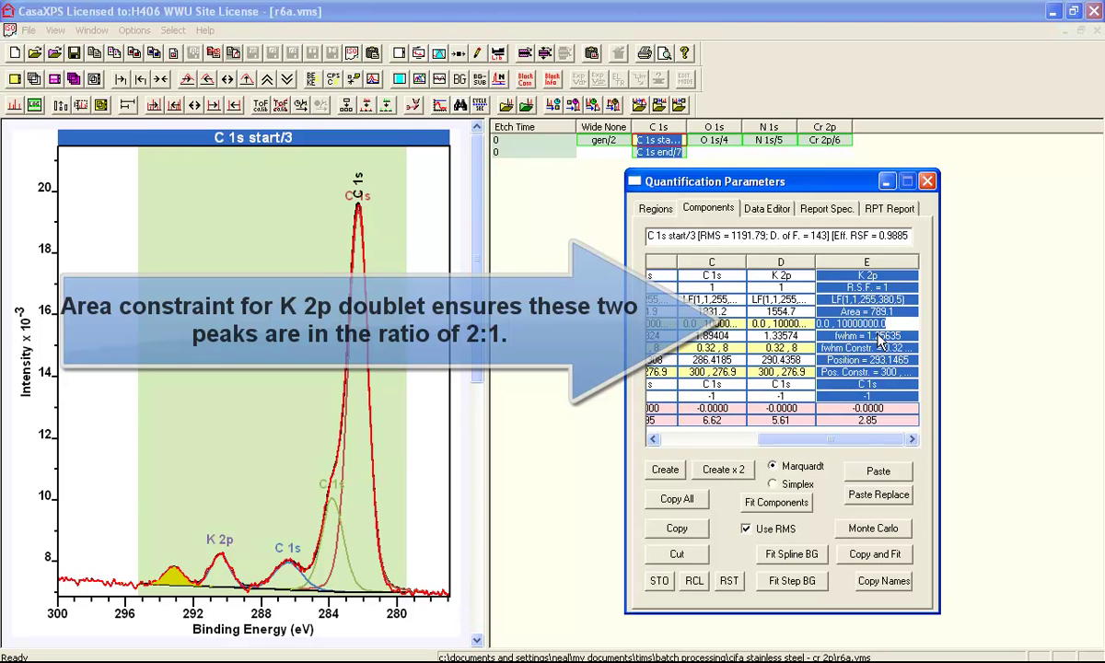
Tie component E's area to half of D's and its FWHM to D's.
type("D * 0.5")
key("Return")
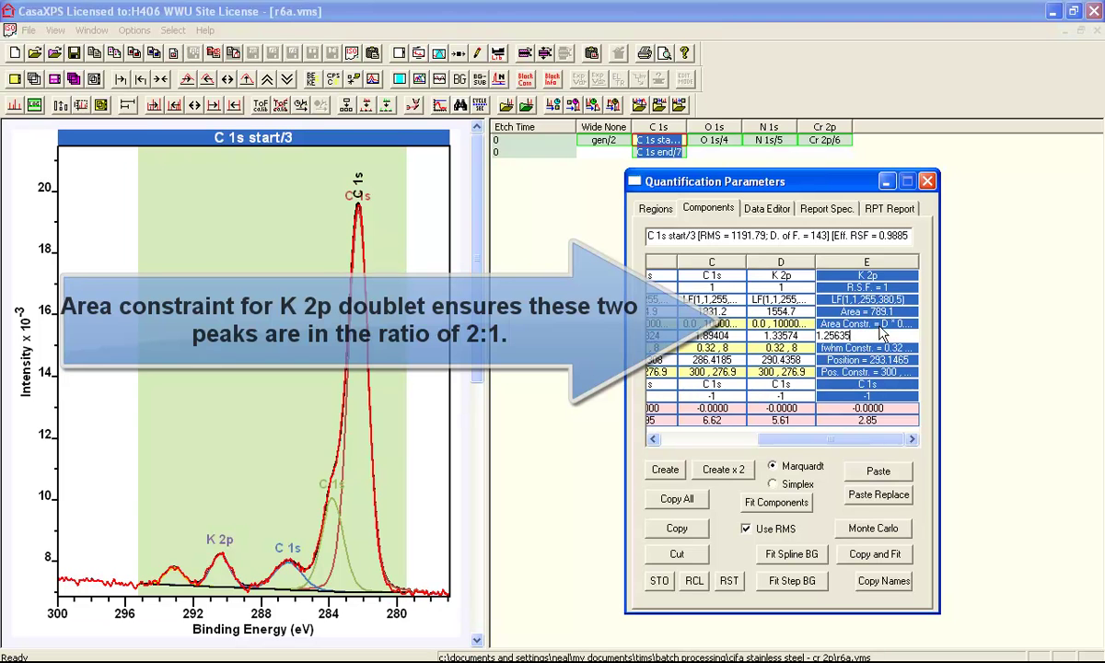
left_click(875, 323)
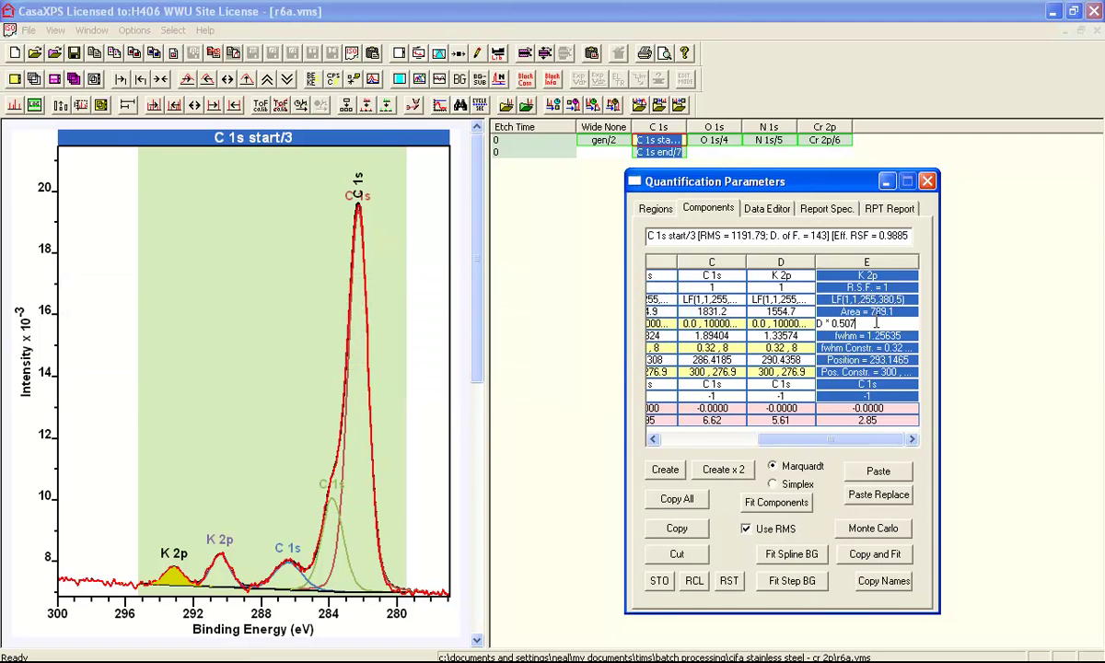
key("Return")
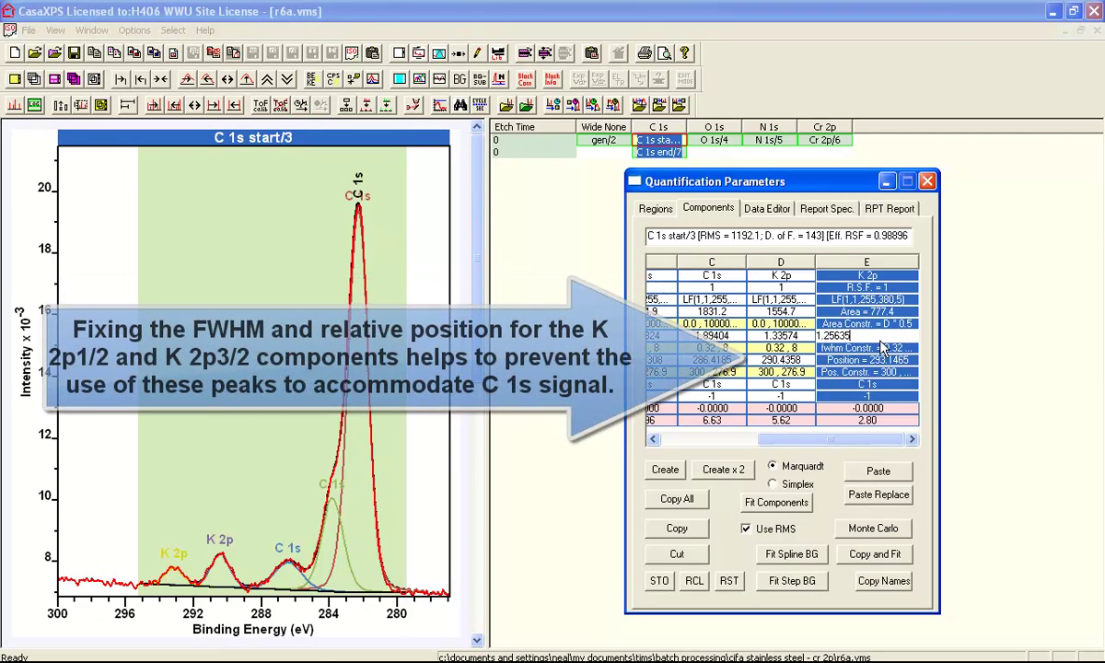
key("Return")
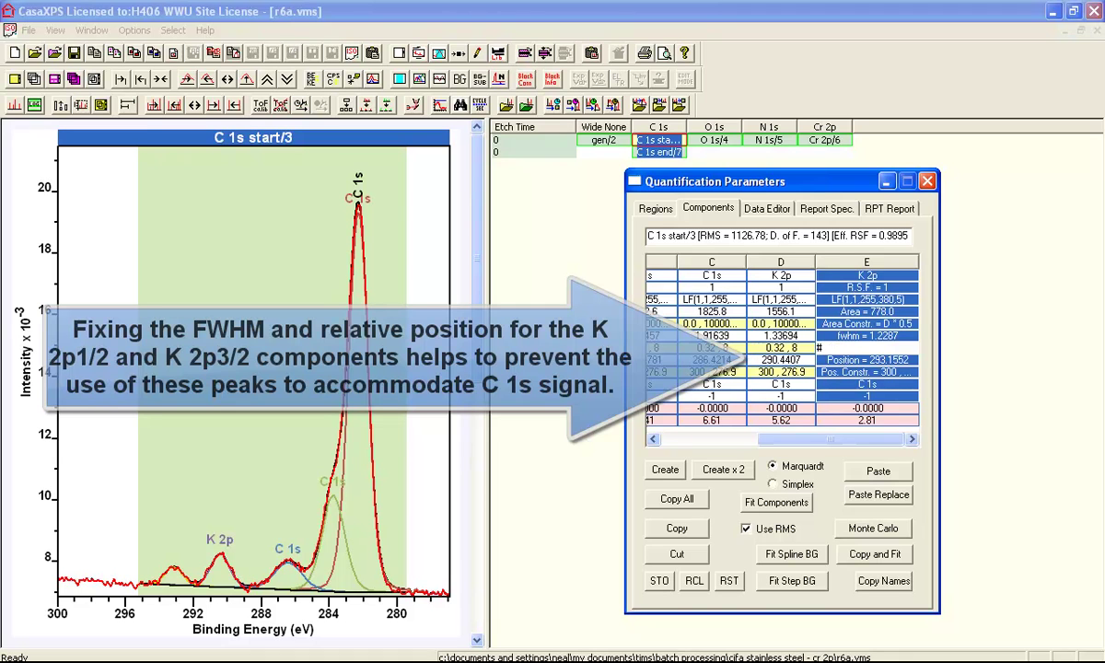
key("Return")
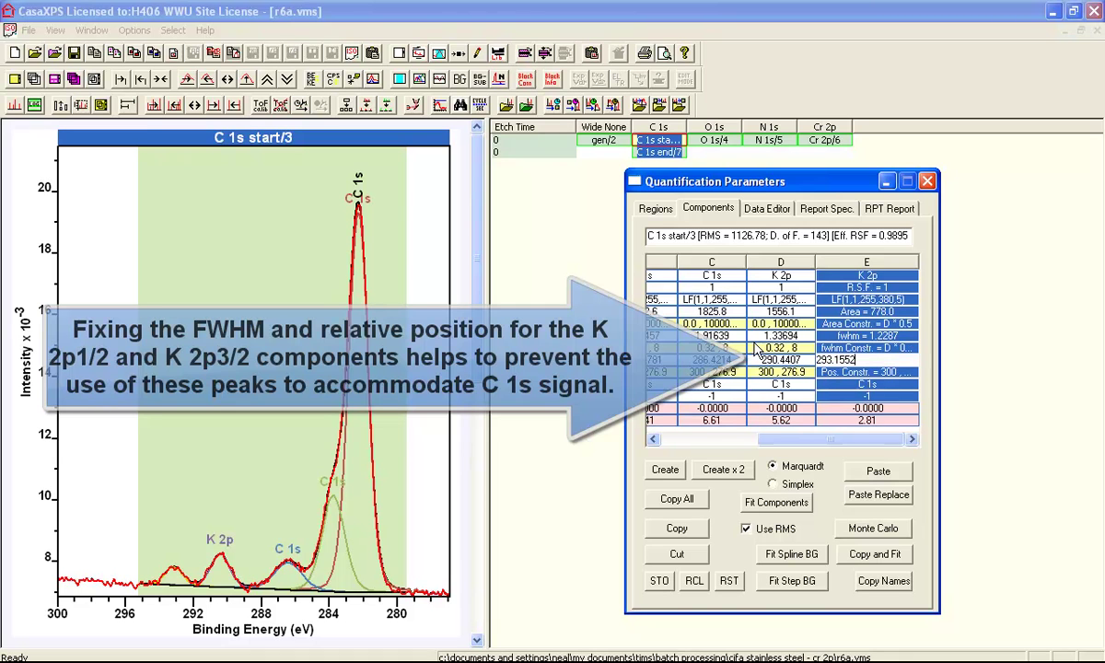
Constrain component E's position to D+2.7144 eV.
left_click(818, 371)
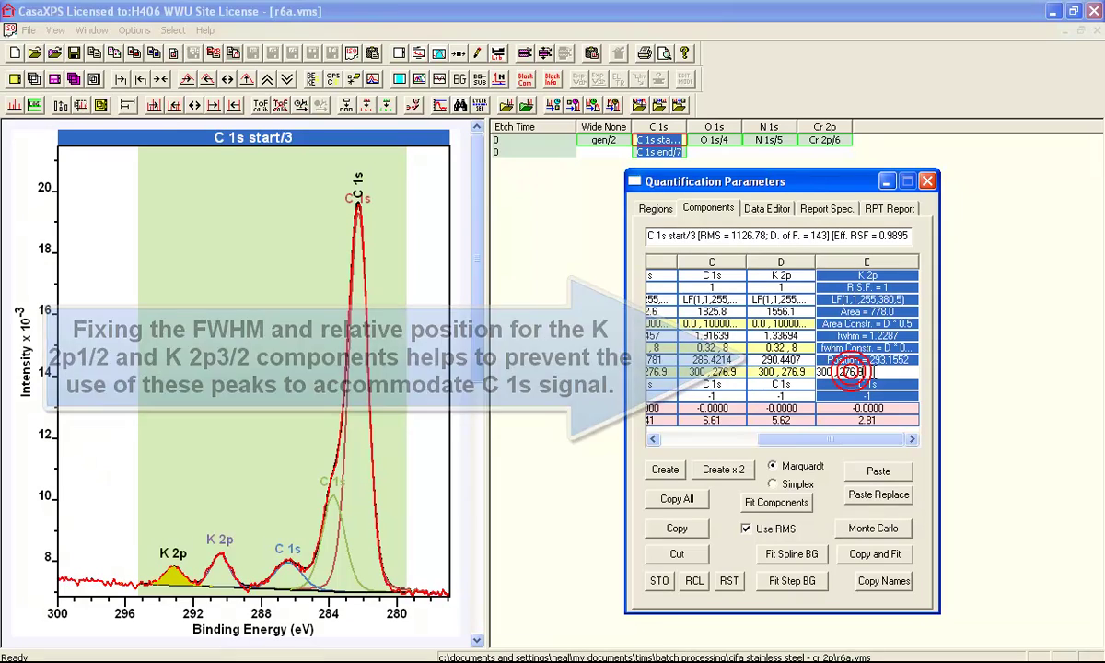
type("d+2.7144")
key("Return")
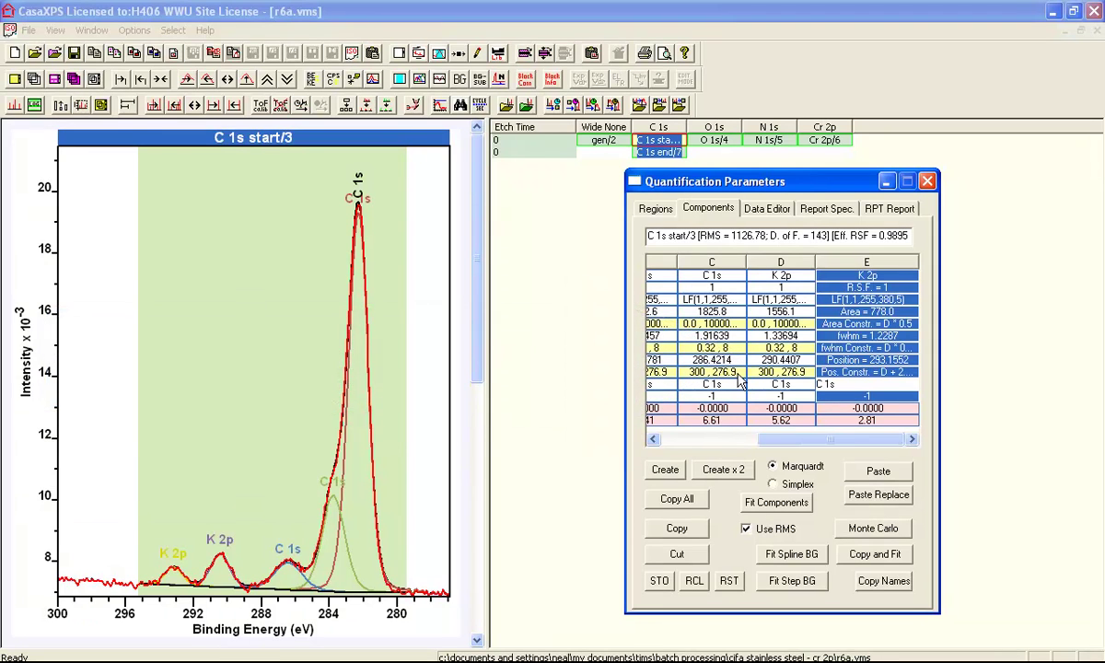
Limit component D's position to a #0.4 interval and its FWHM to #0.2.
left_click(778, 371)
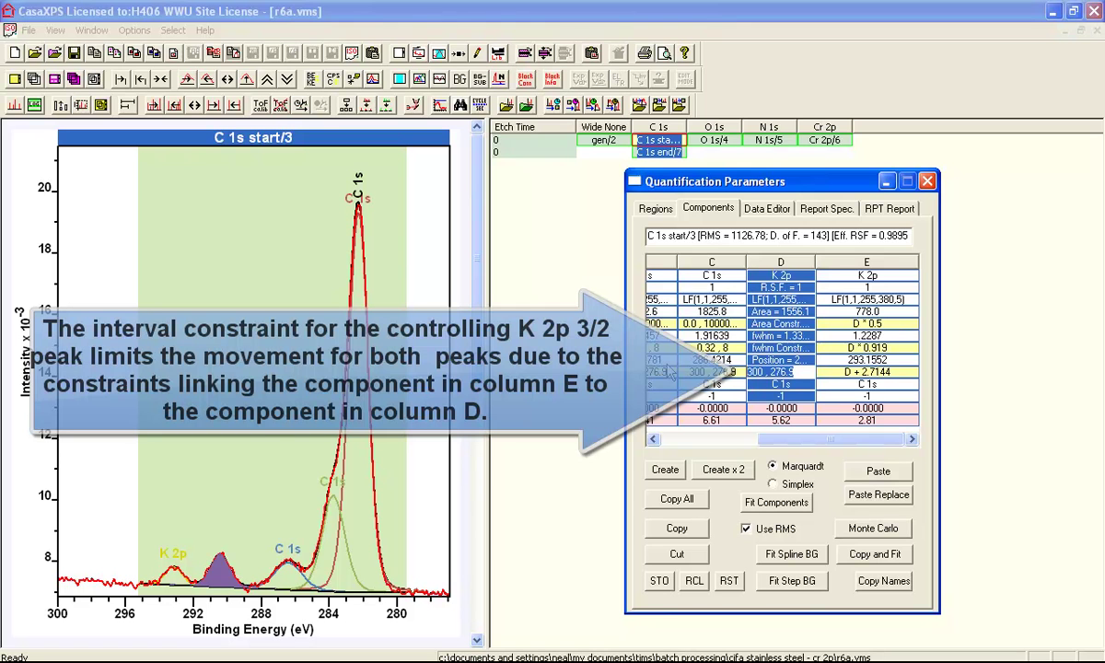
type("#0.4")
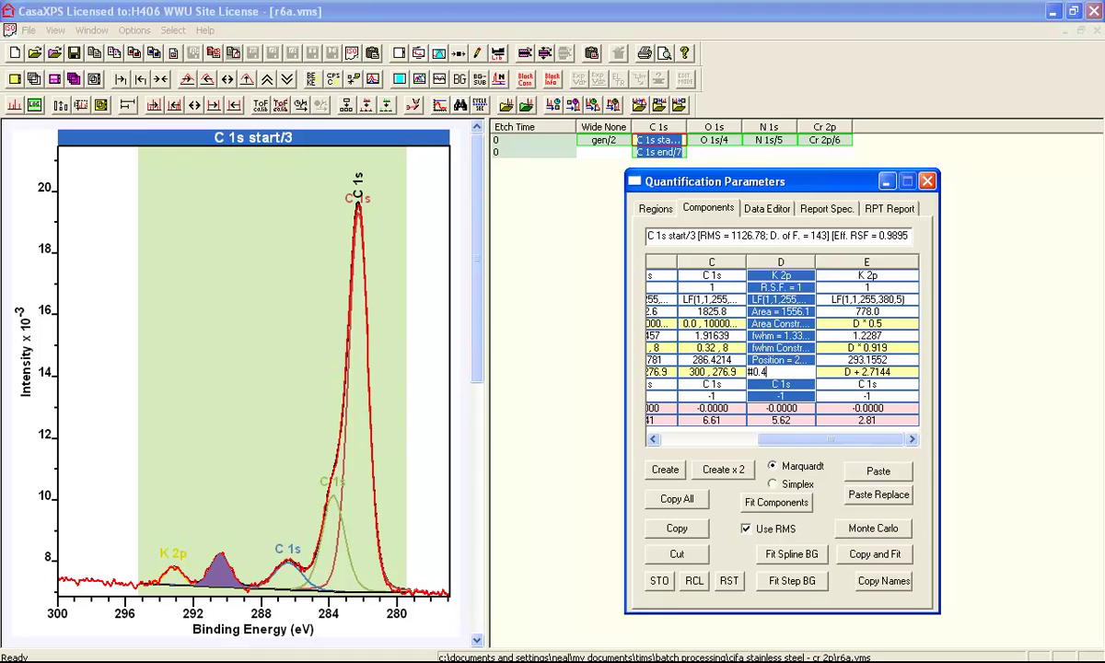
key("Return")
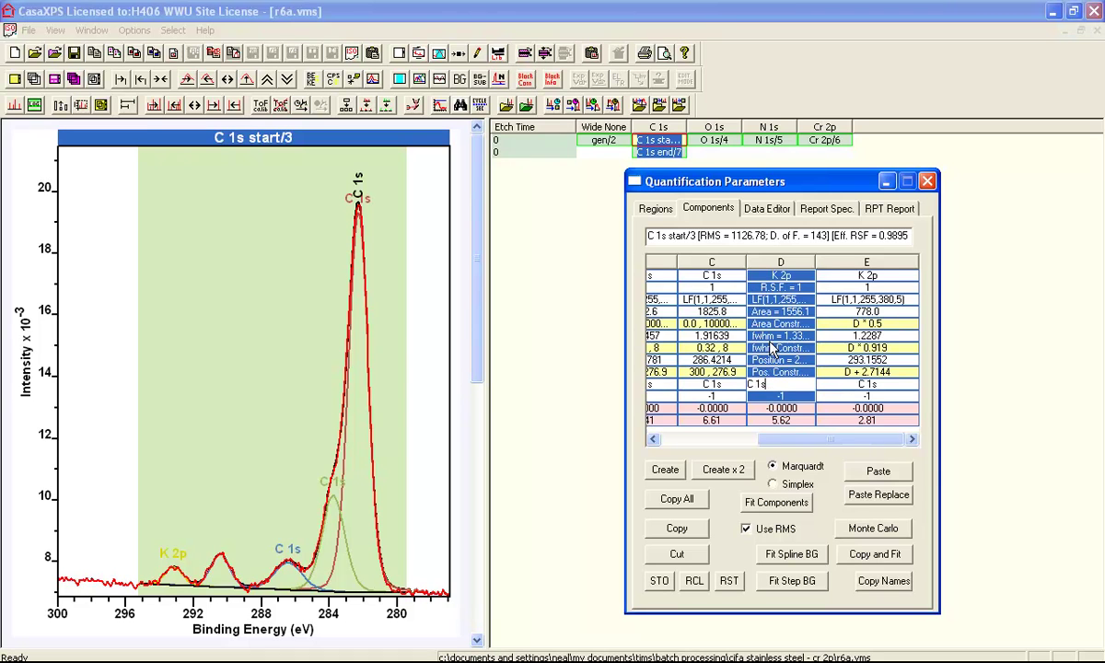
left_click(773, 348)
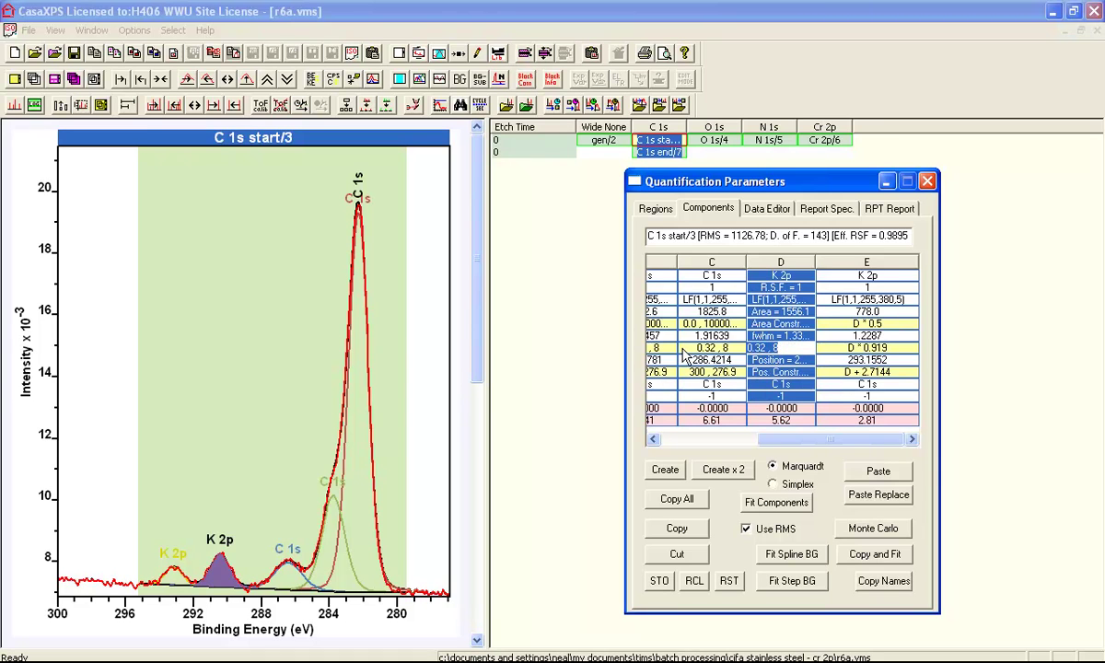
type("#0.2")
key("Return")
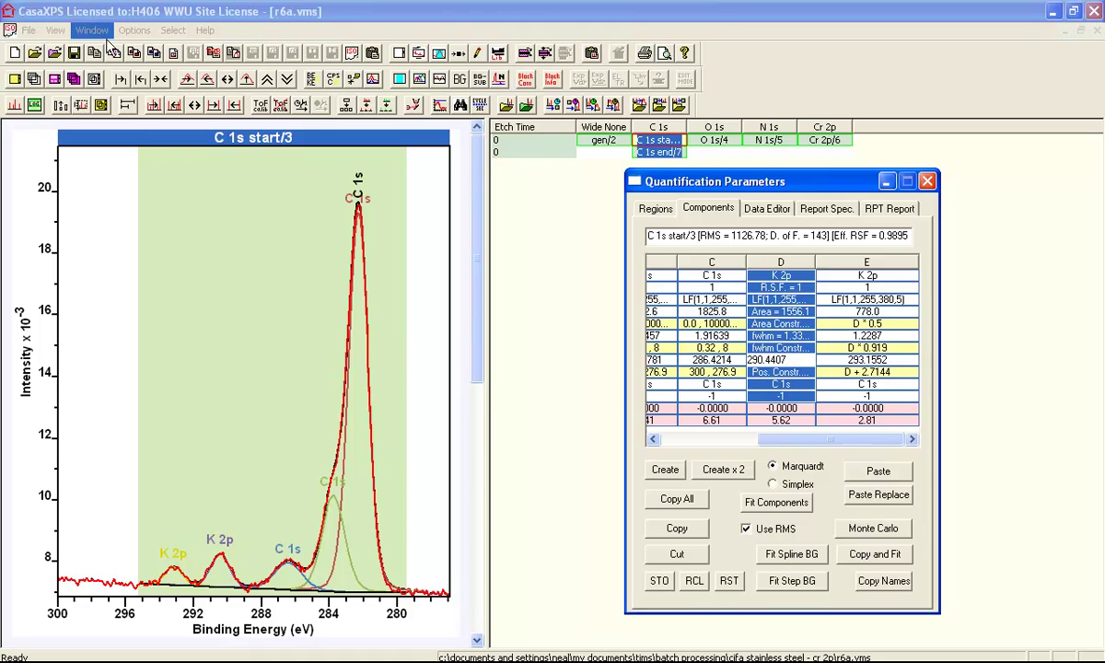
Refit the C 1s model, cascade the windows, and close Quantification Parameters.
left_click(776, 502)
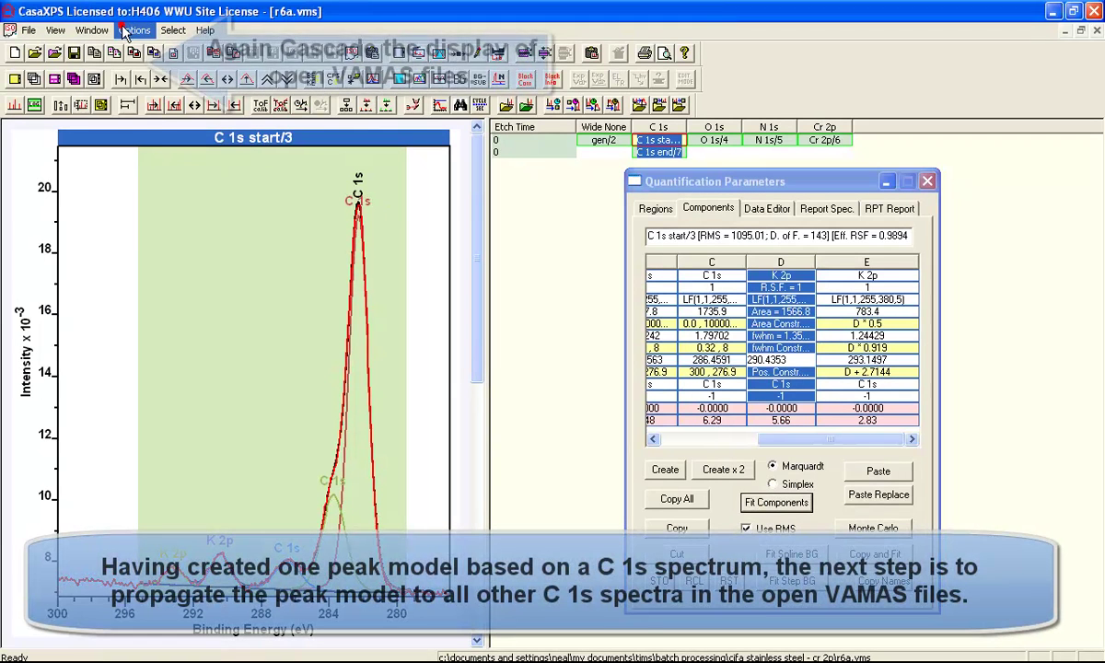
left_click(92, 30)
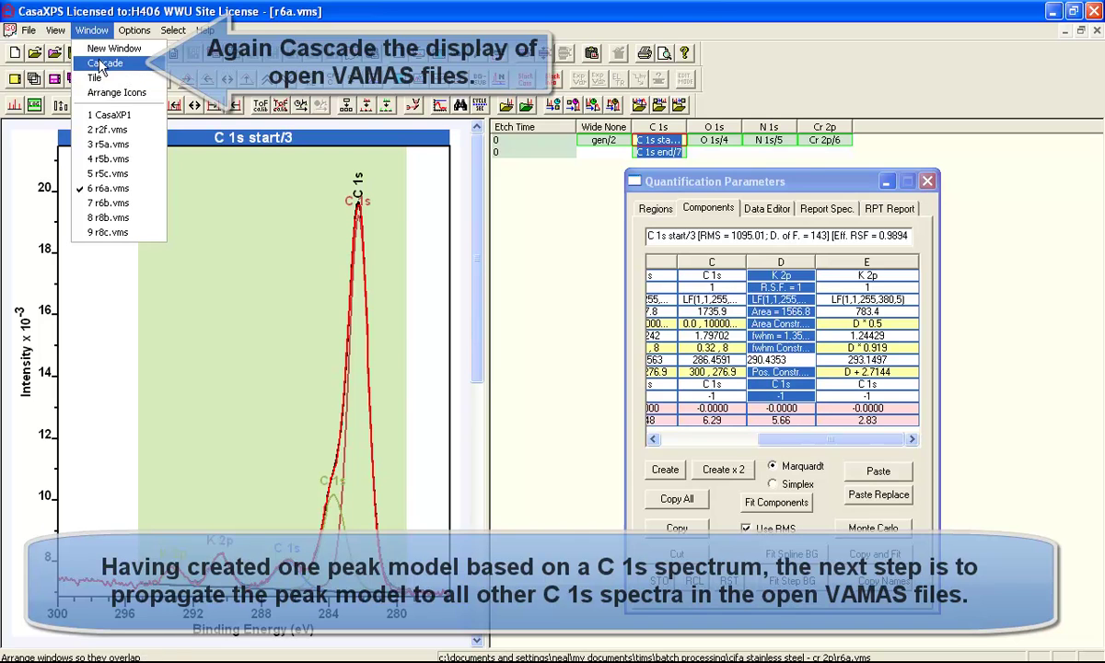
left_click(101, 64)
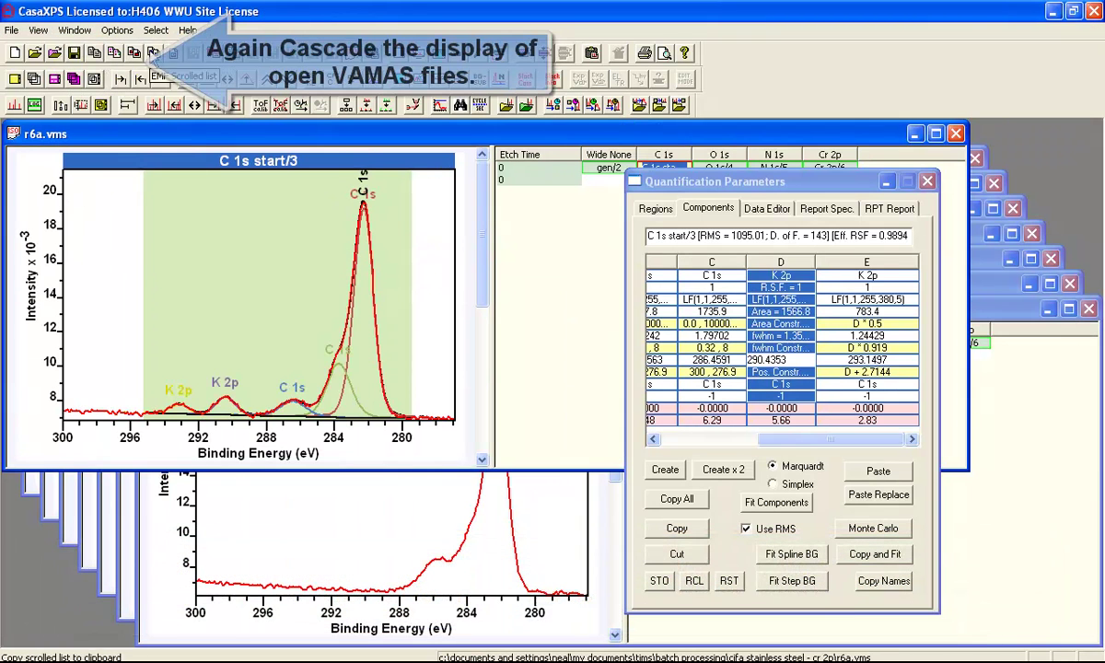
left_click(926, 181)
Rearrange the VAMAS windows so r8c.vms shows and the fitted r6a.vms sits in front.
left_click_drag(348, 141, 792, 203)
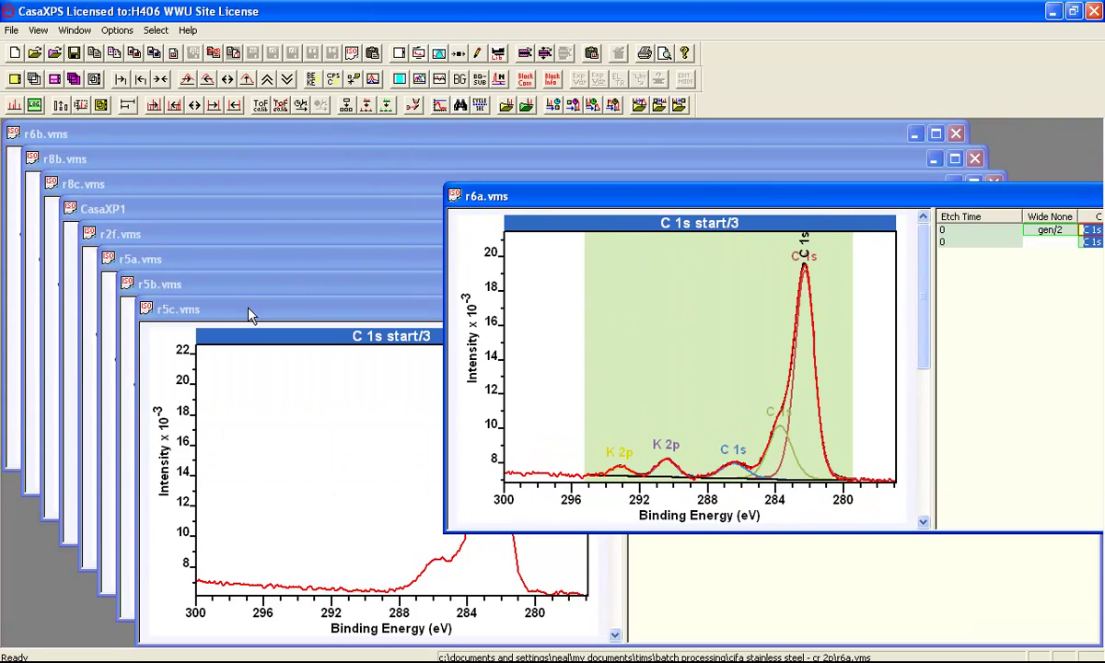
left_click_drag(249, 314, 136, 314)
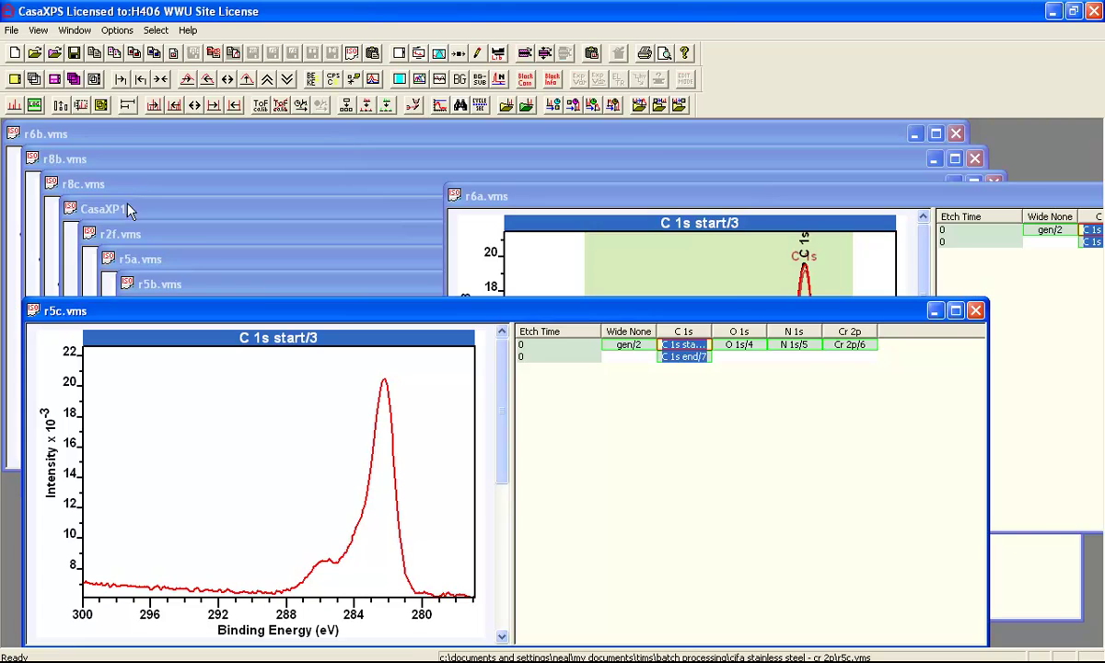
left_click(127, 208)
left_click(131, 187)
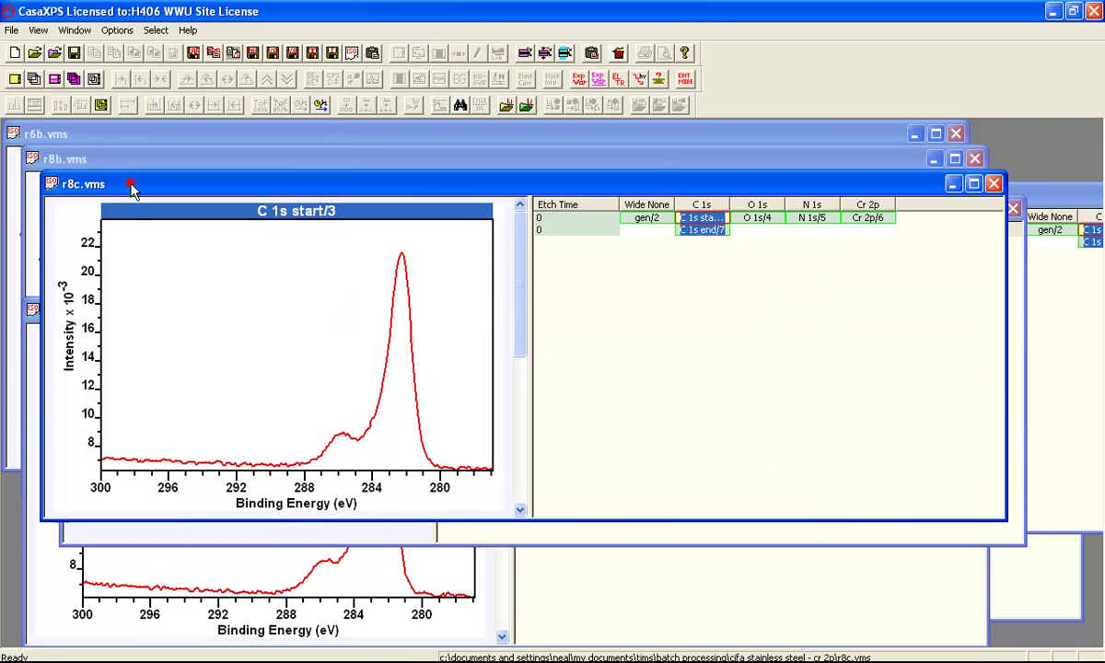
left_click_drag(132, 190, 97, 142)
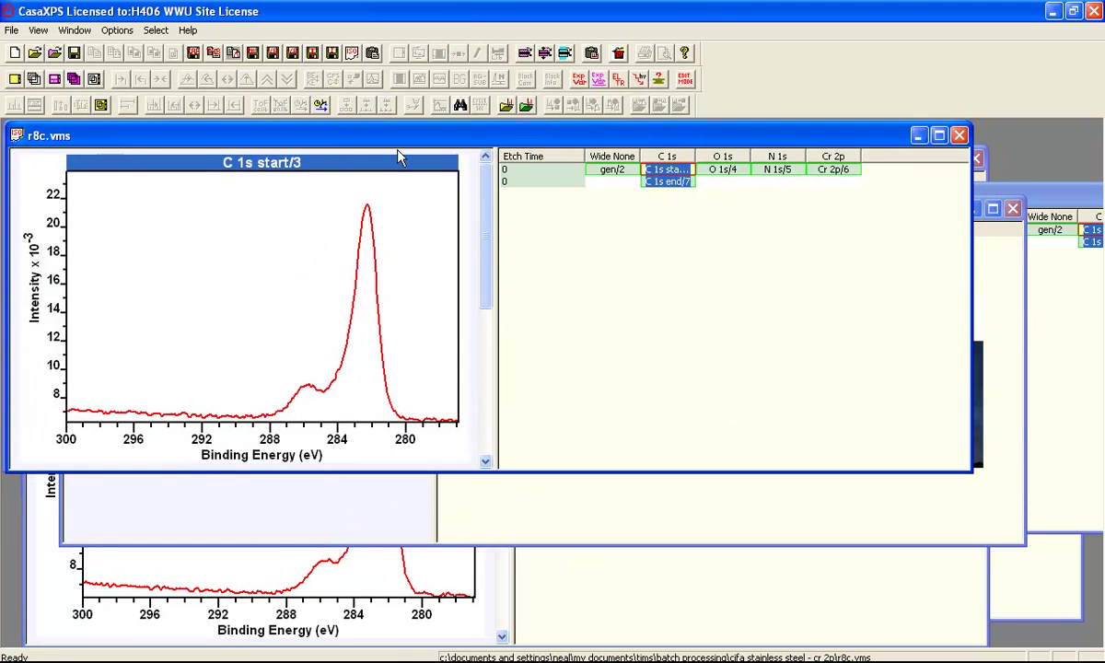
left_click(985, 189)
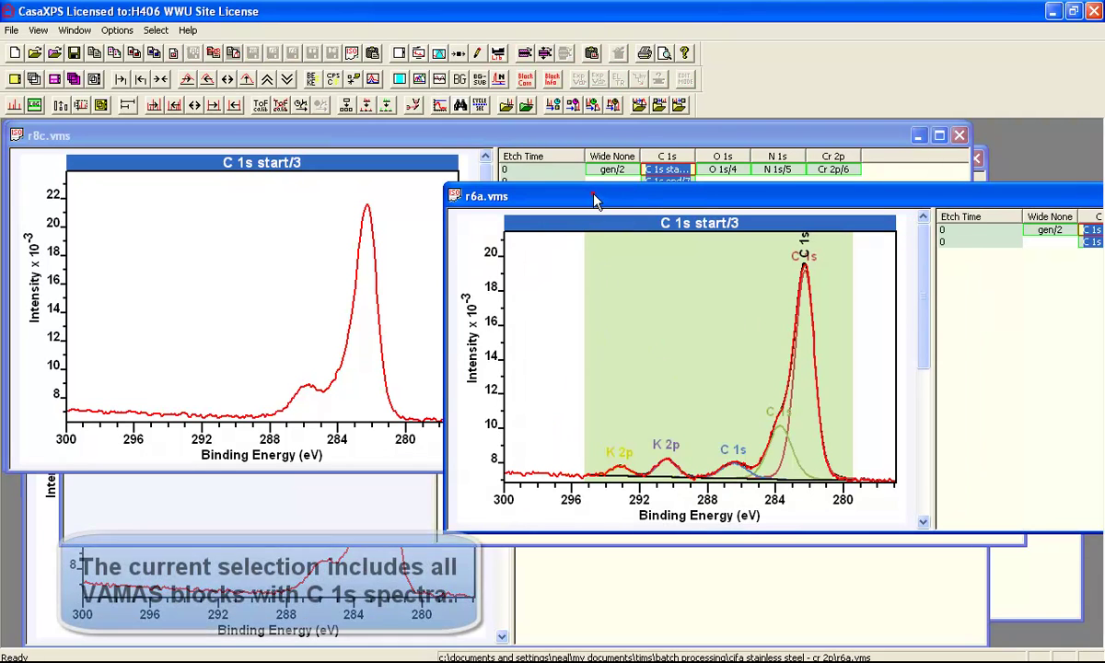
left_click_drag(560, 193, 559, 217)
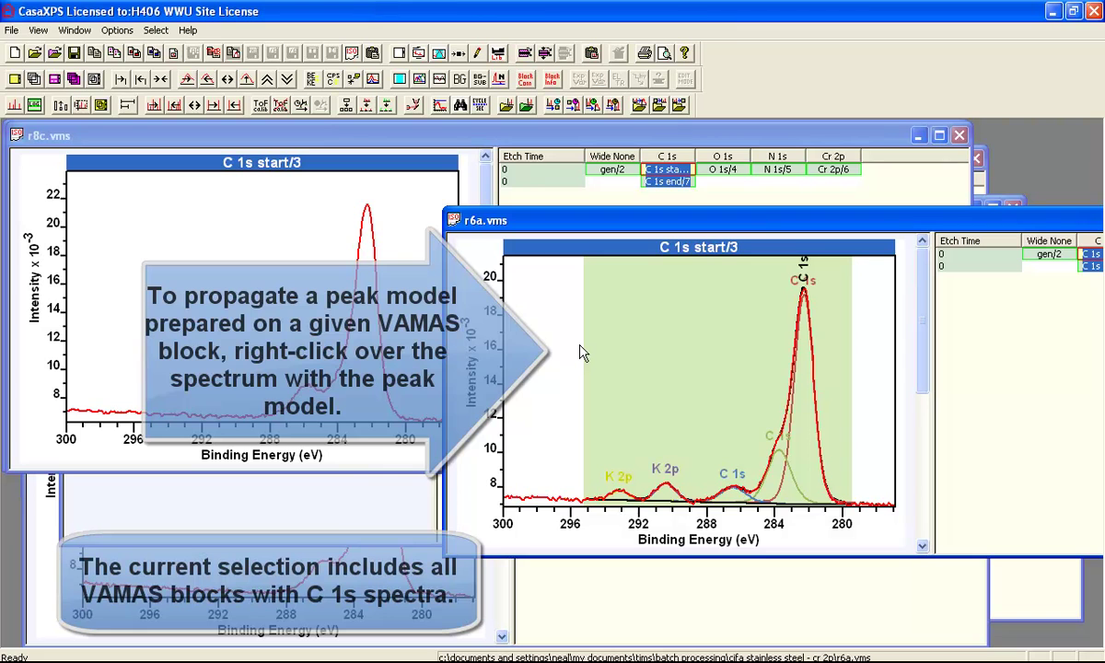
Propagate r6a's C 1s regions and components to all selected blocks without auto-fit, then view r2f.vms.
right_click(580, 350)
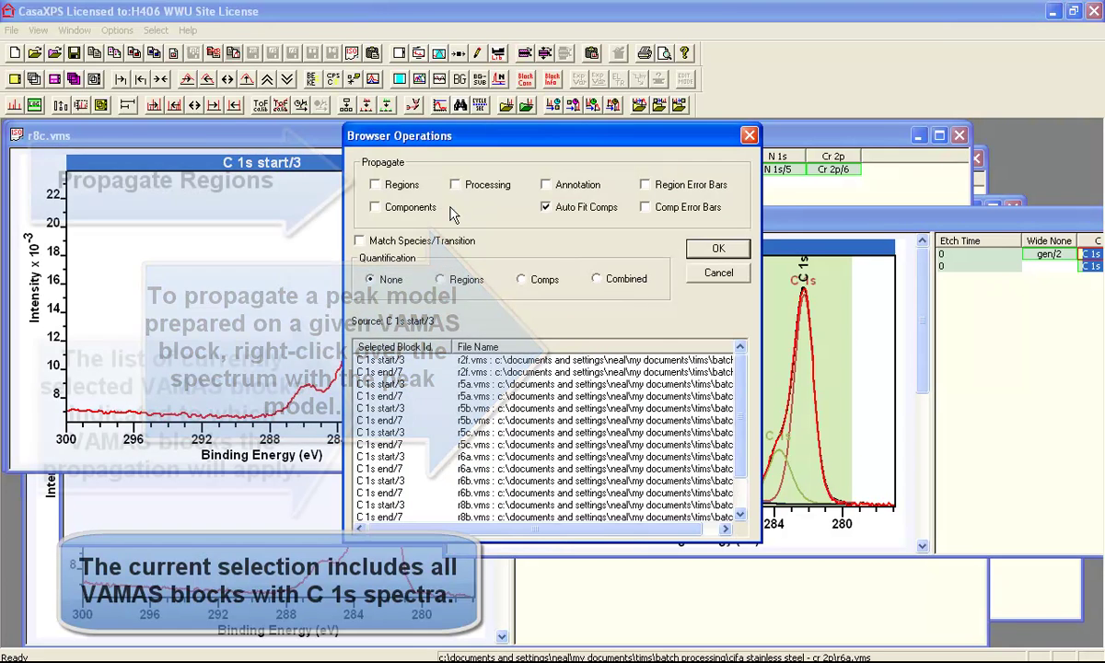
left_click(396, 210)
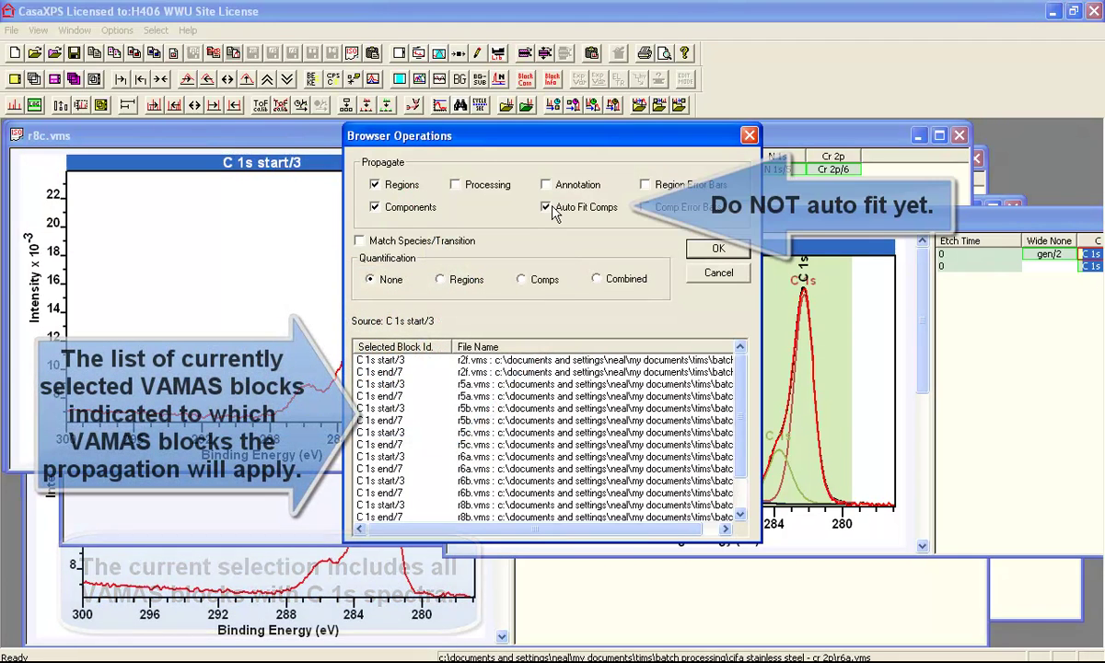
left_click(544, 208)
left_click(714, 250)
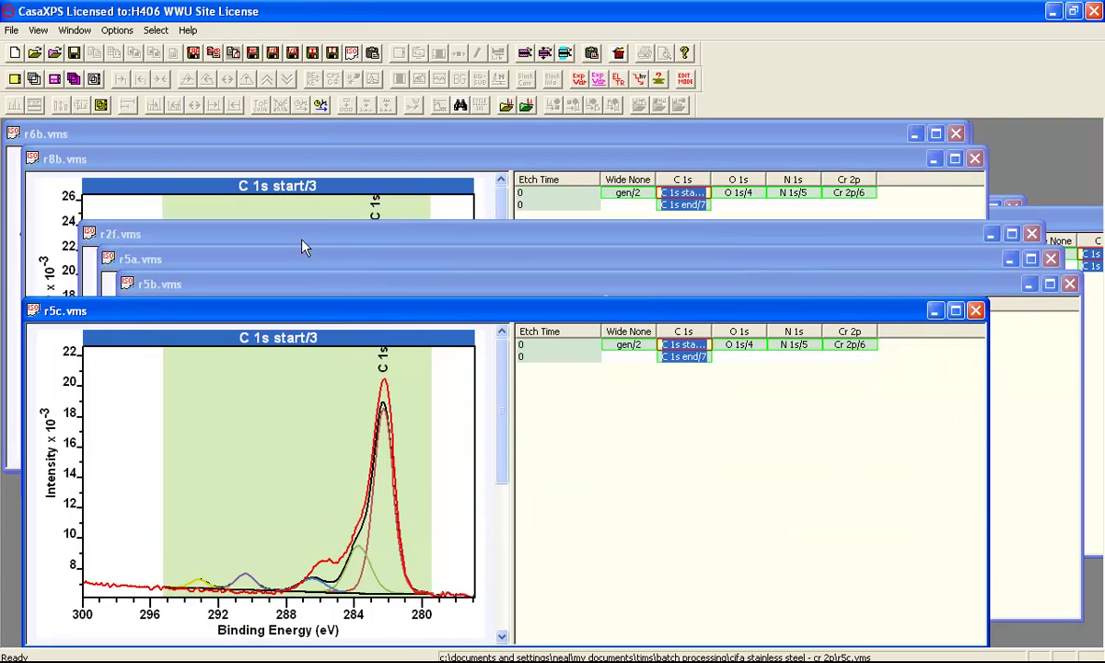
key("ctrl+Tab")
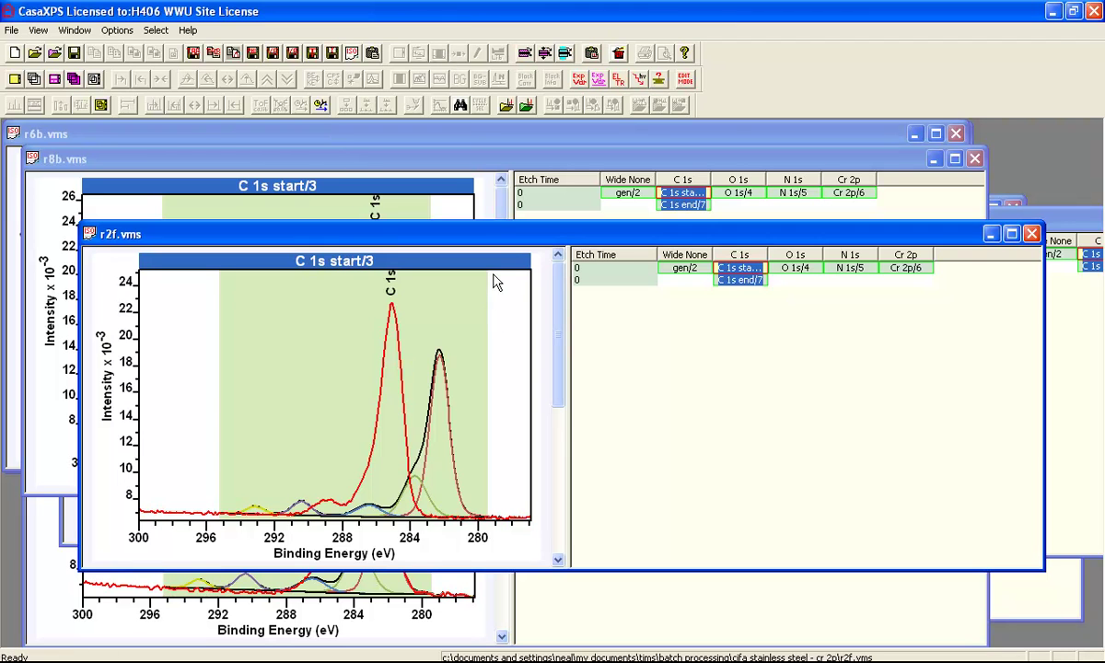
left_click(439, 53)
Calibrate the r2f C 1s peak measured at 291.846,280 to a true 285 eV, shifting regions and components.
left_click_drag(478, 150, 721, 208)
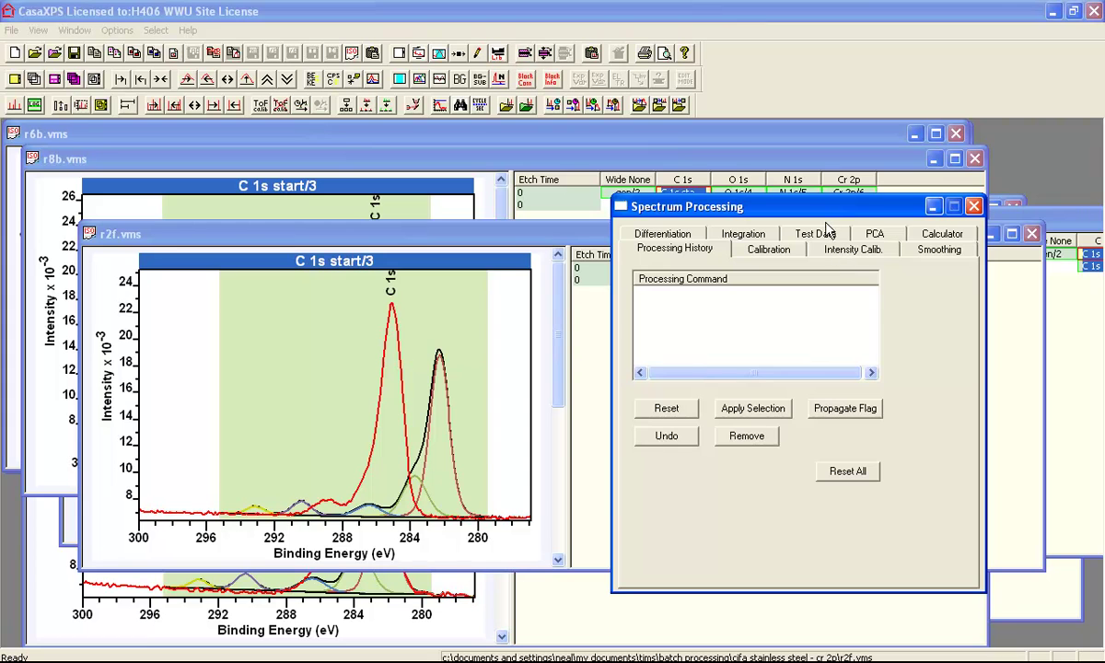
left_click(769, 250)
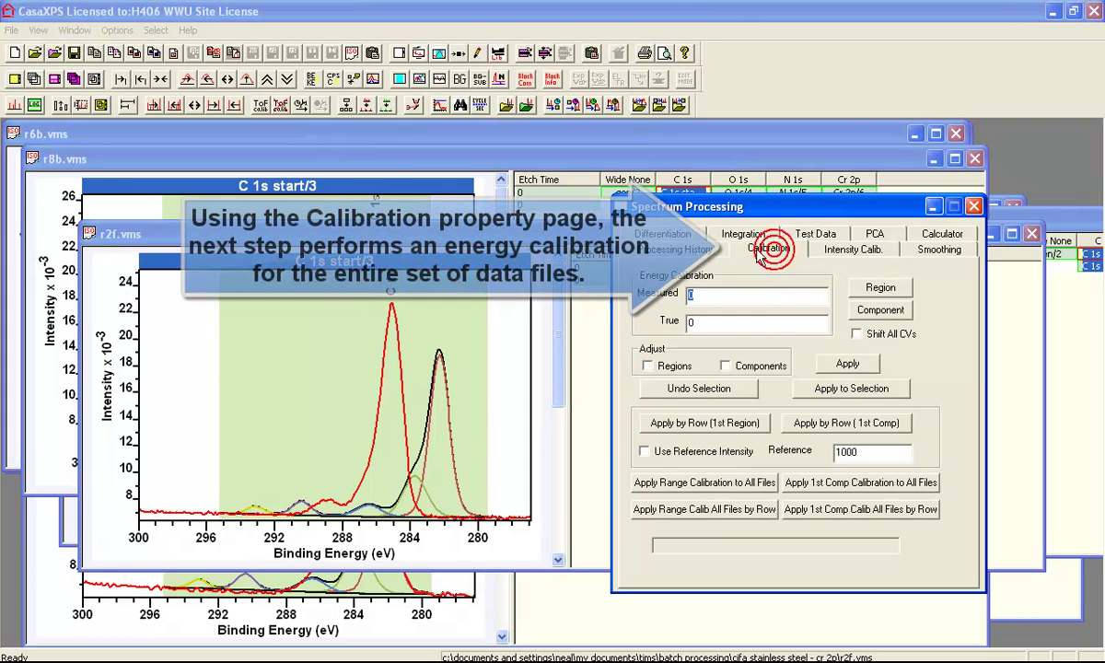
left_click(281, 398)
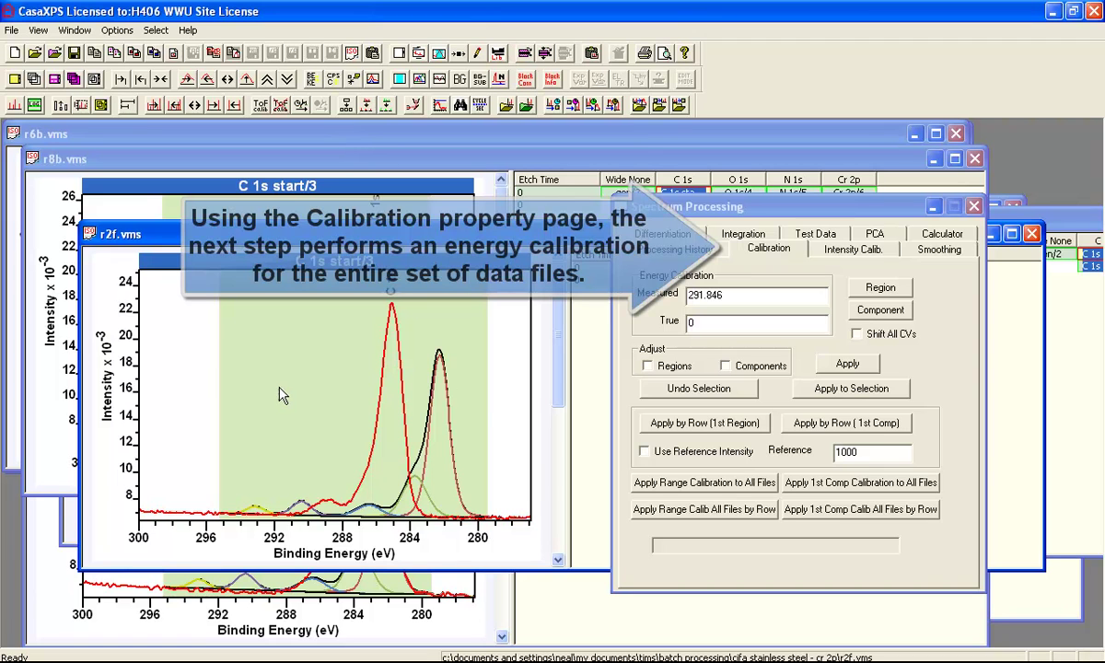
left_click(741, 296)
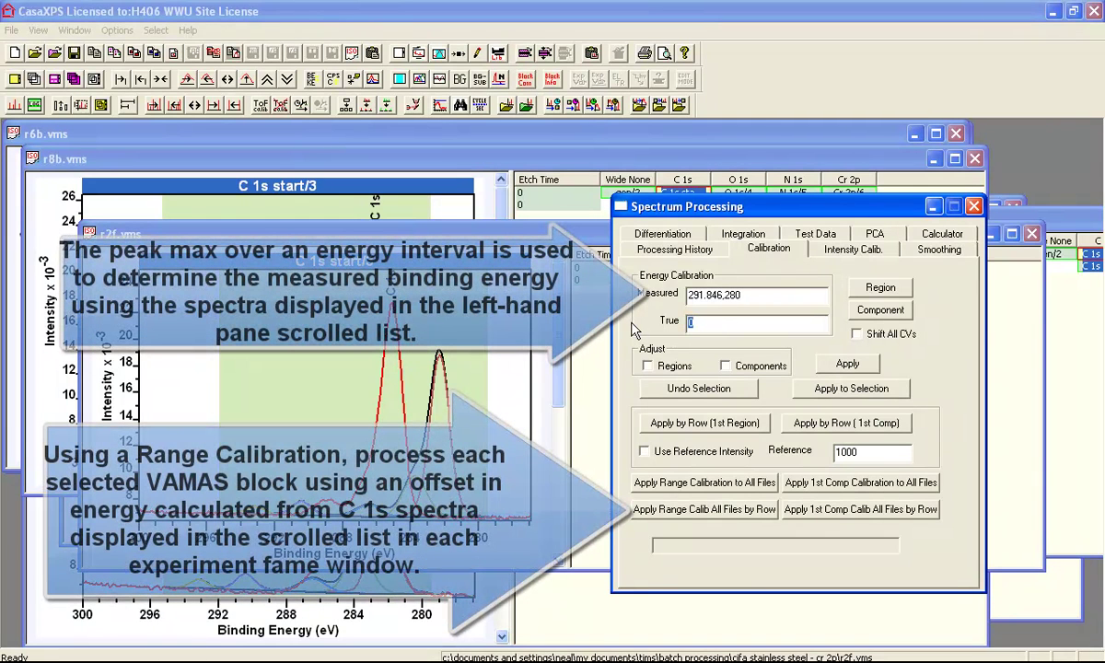
type("285")
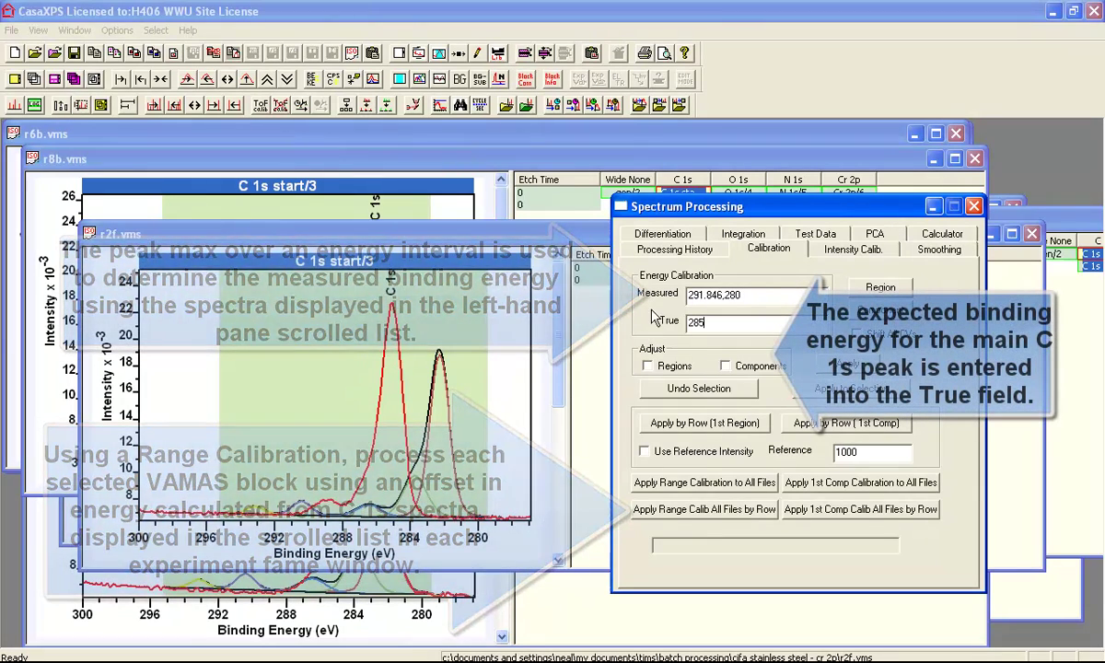
left_click(647, 365)
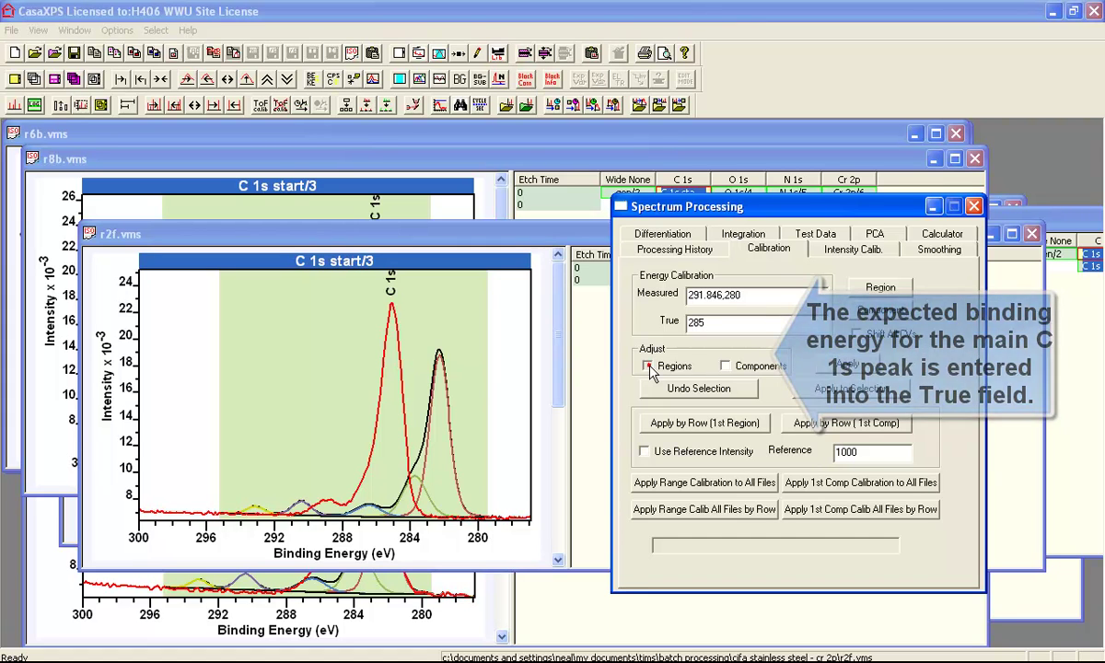
left_click(725, 366)
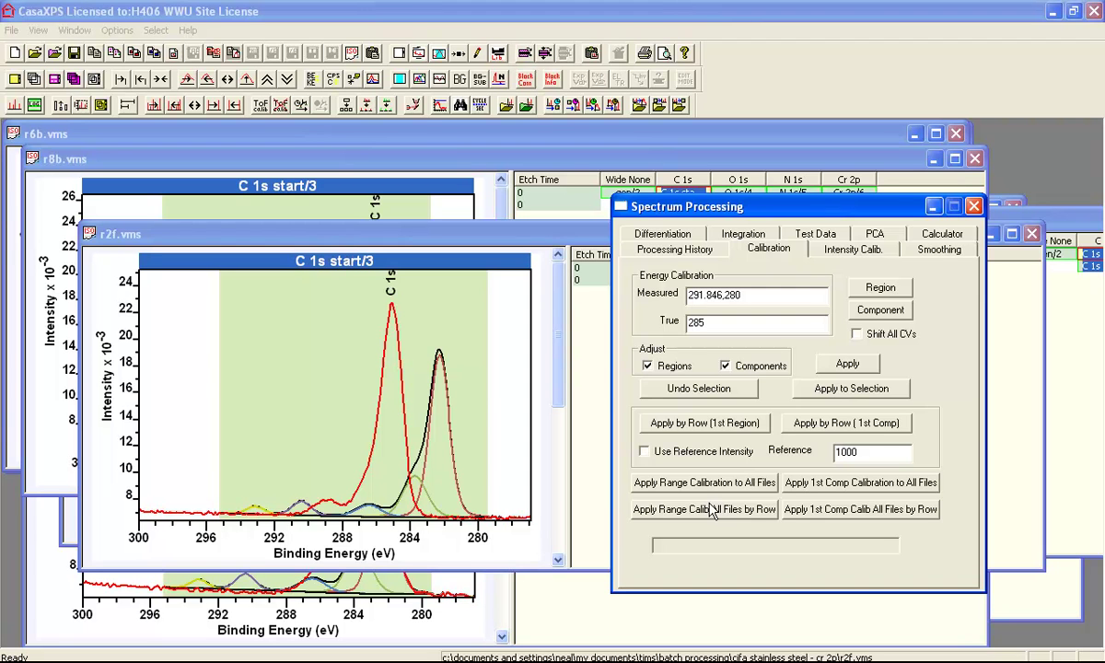
left_click(155, 30)
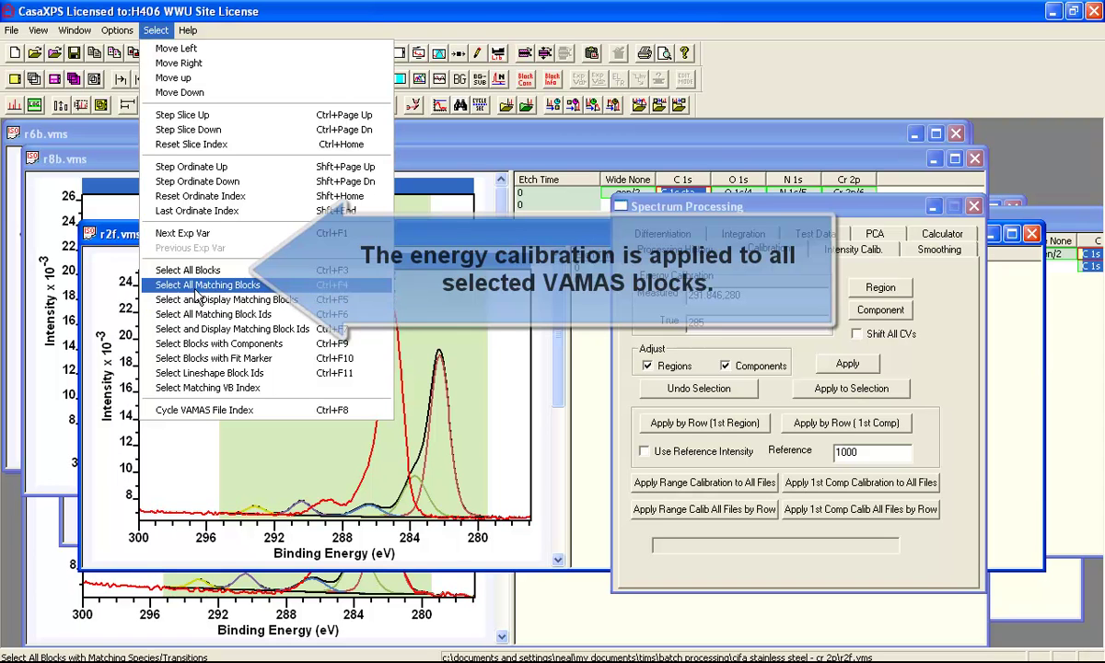
Select all blocks and apply the 285 eV calibration to all files by row.
left_click(193, 270)
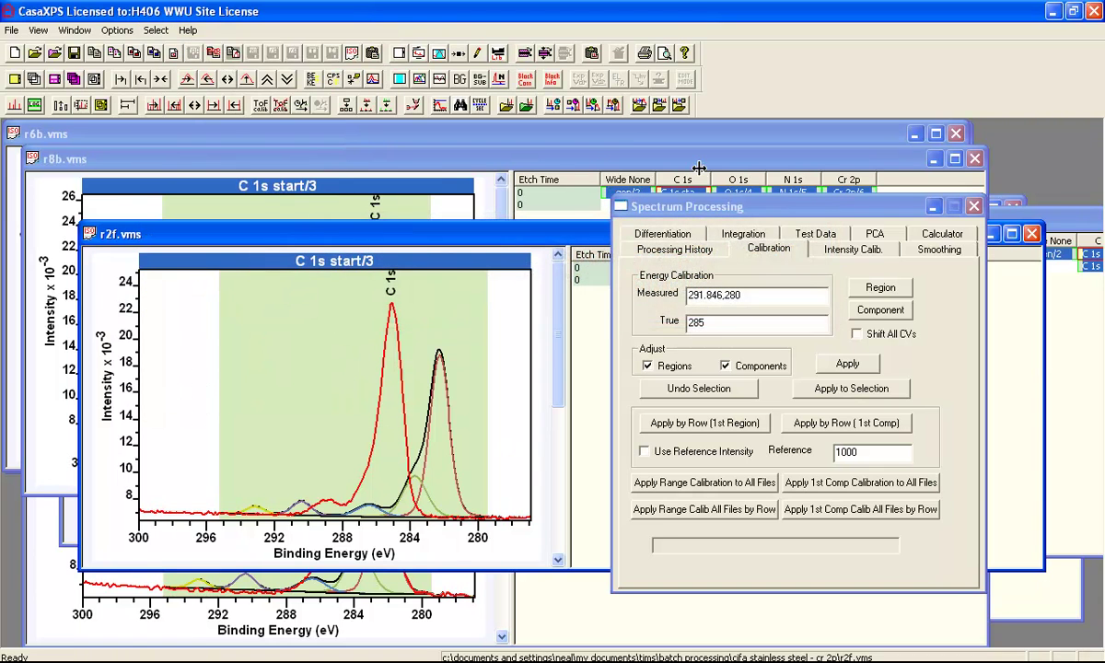
left_click_drag(723, 213, 720, 237)
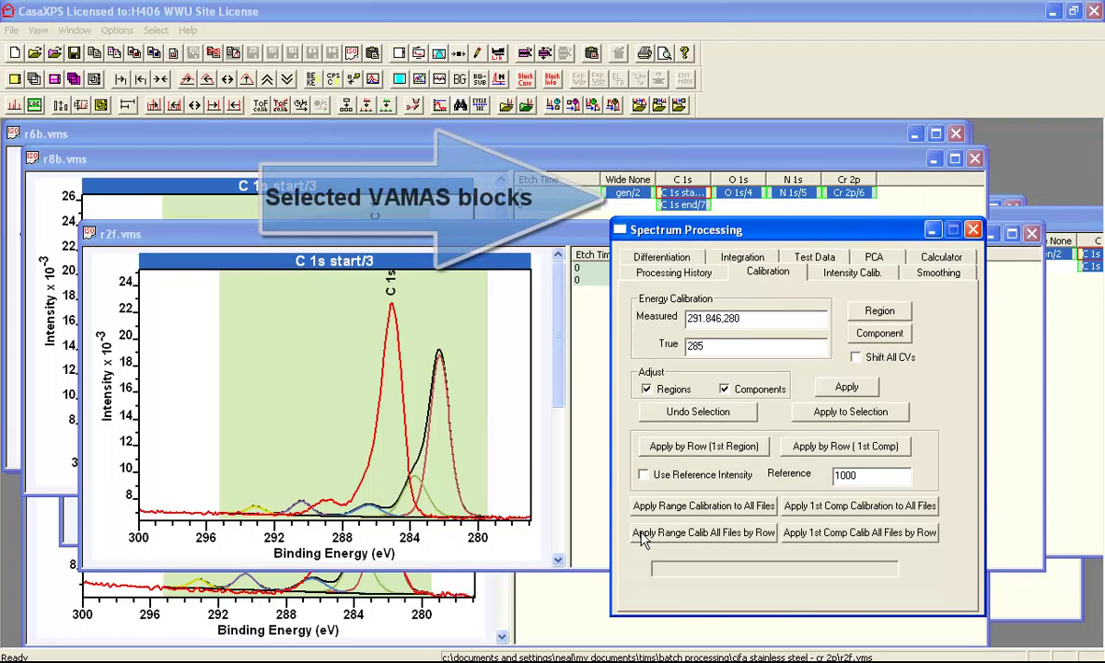
left_click(697, 536)
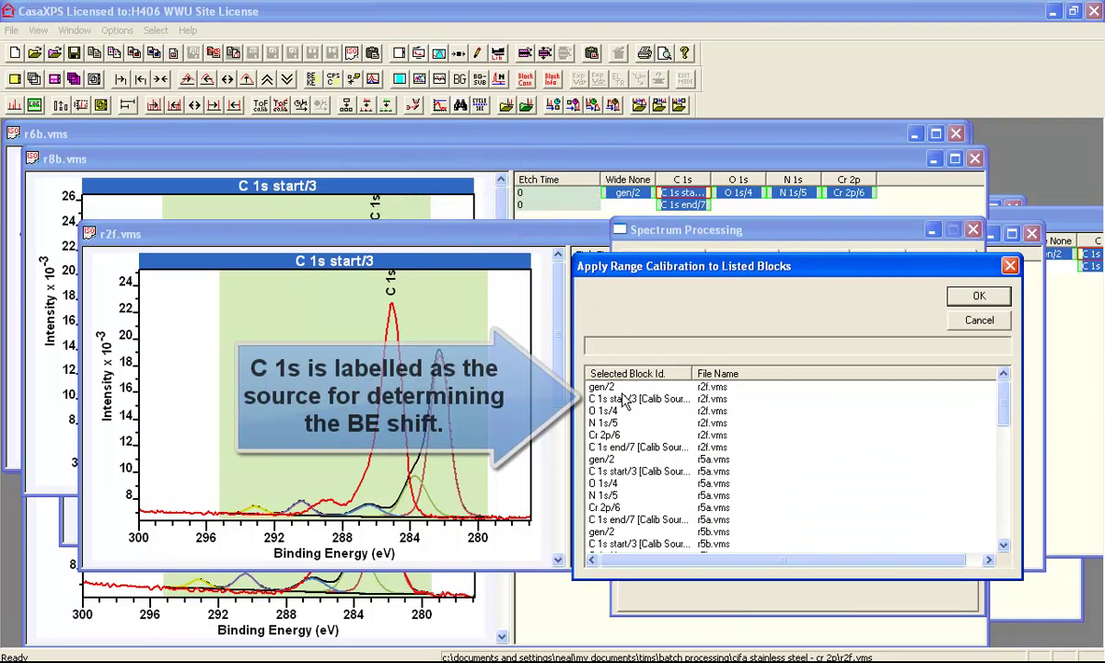
left_click_drag(690, 372, 718, 374)
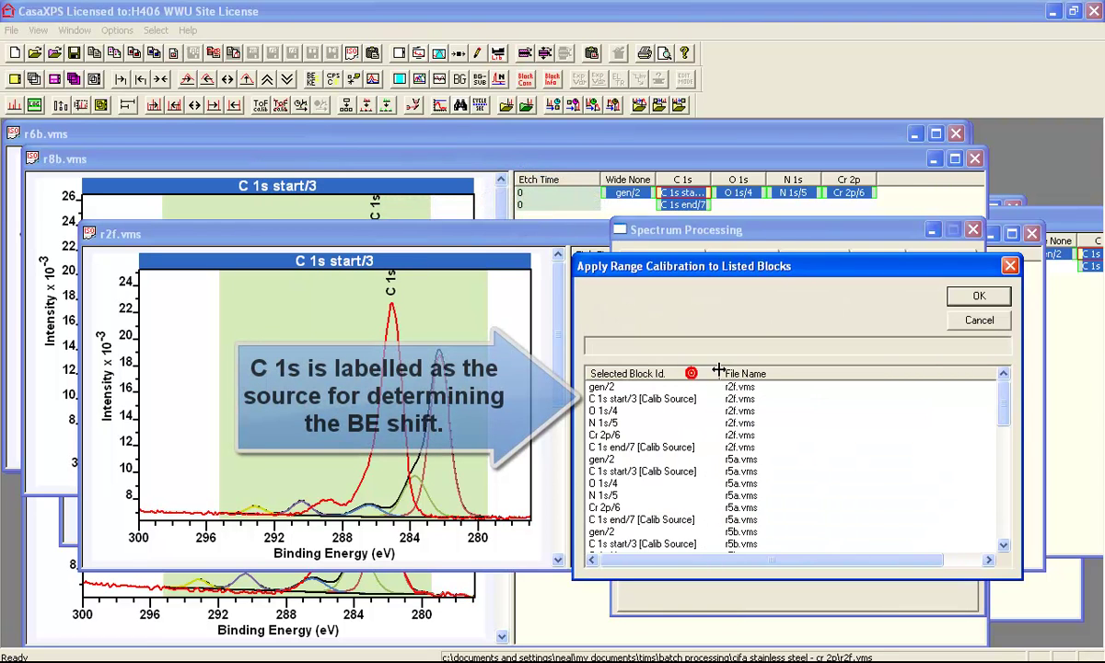
scroll(997, 405, "down", 6)
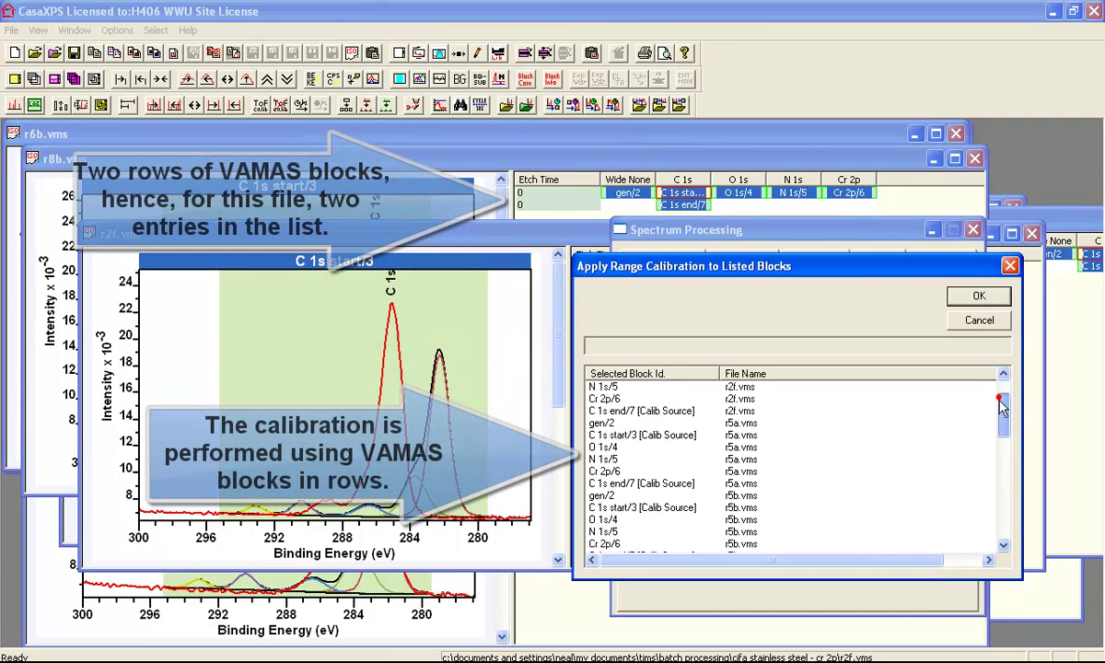
left_click(974, 294)
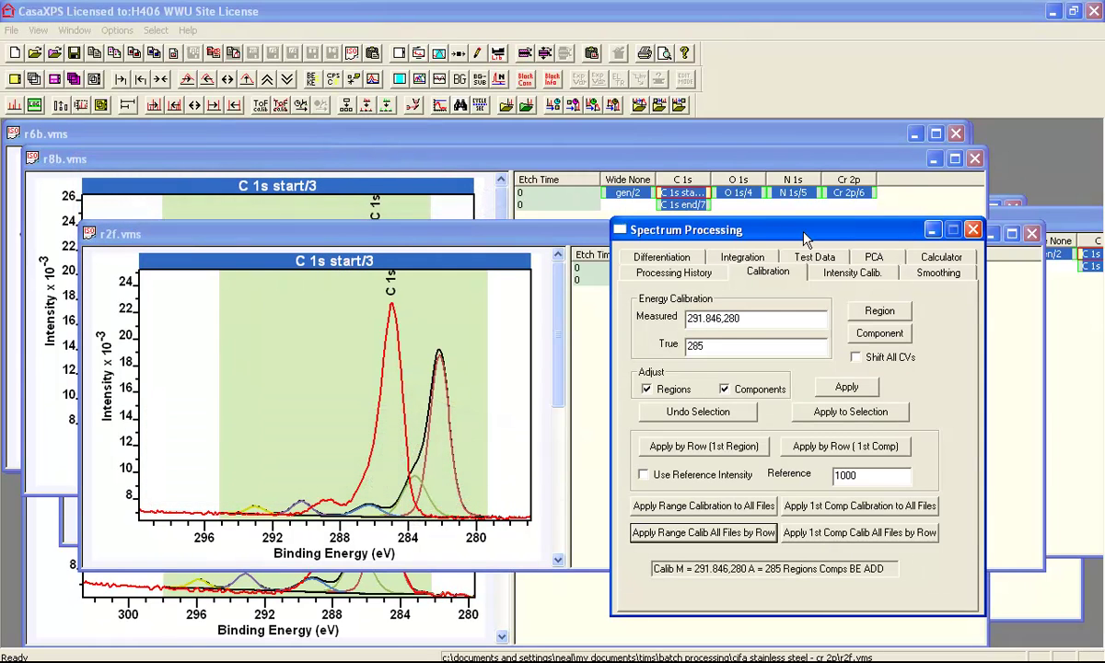
Confirm the calibration in the Processing History and close the processing dialog.
left_click_drag(804, 237, 744, 241)
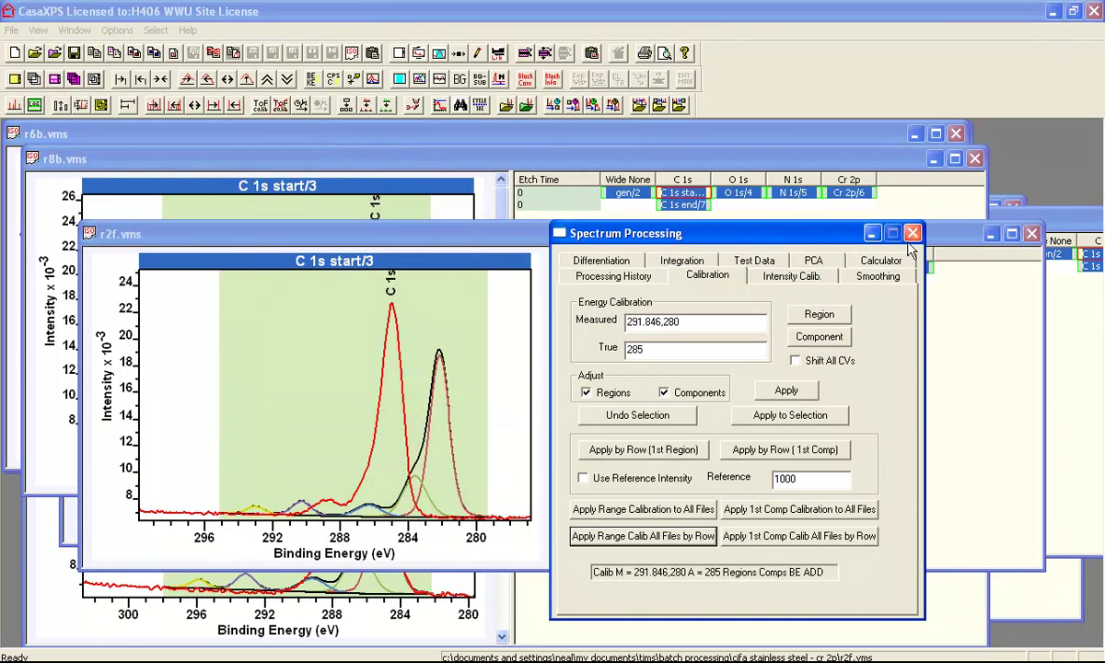
left_click(613, 275)
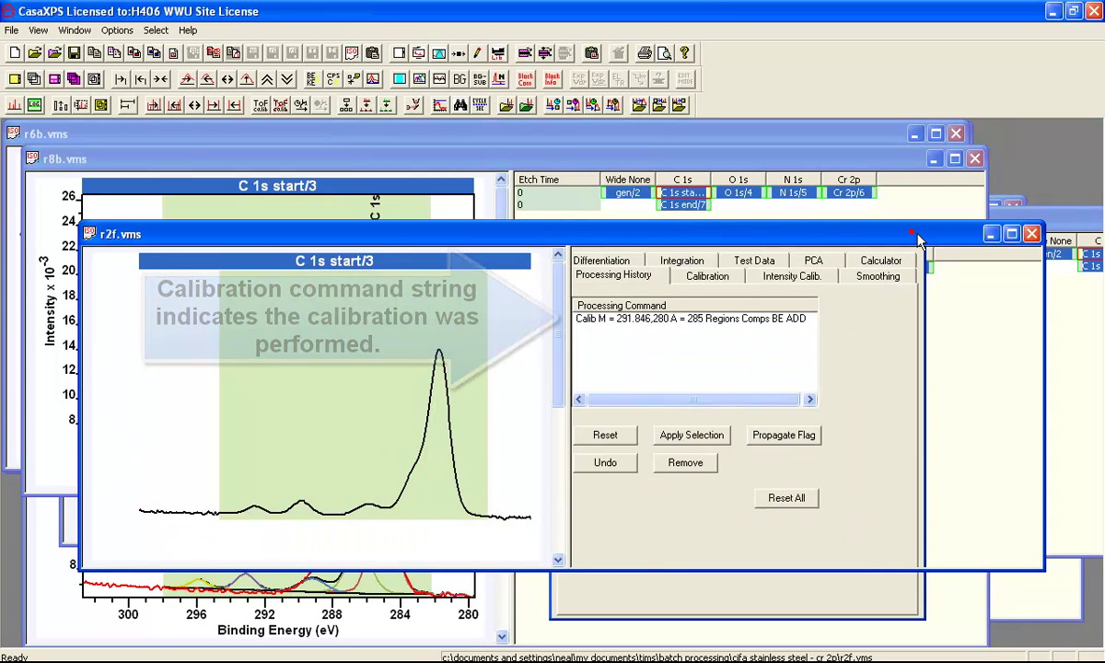
left_click(912, 233)
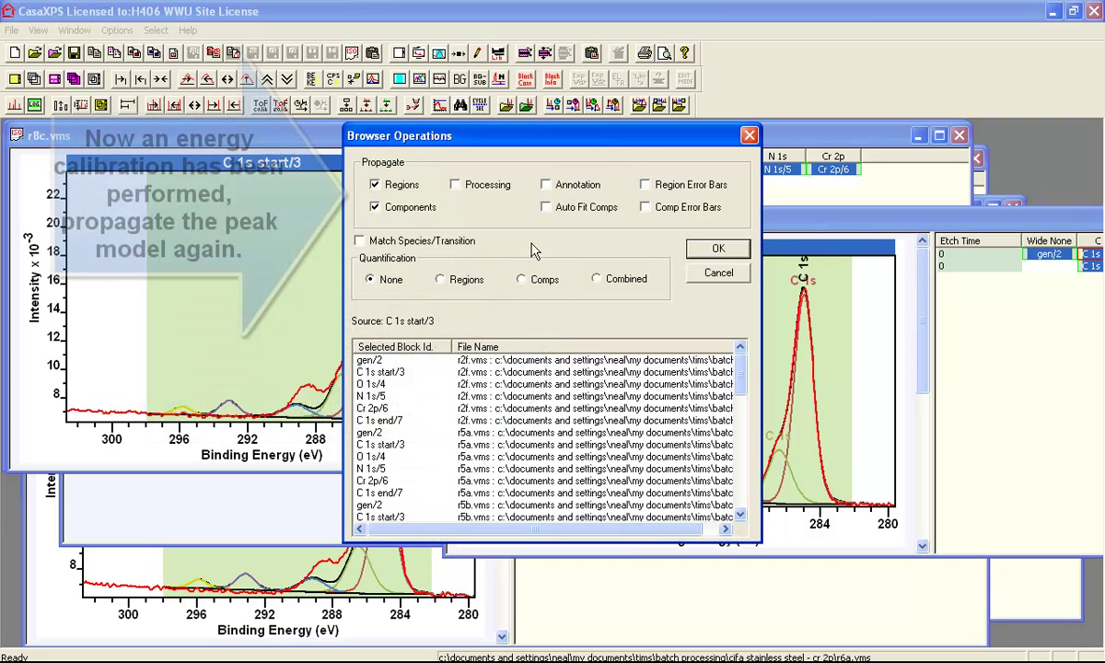
Decline propagating to other elements, then select only the matching C 1s blocks in every file.
left_click(717, 249)
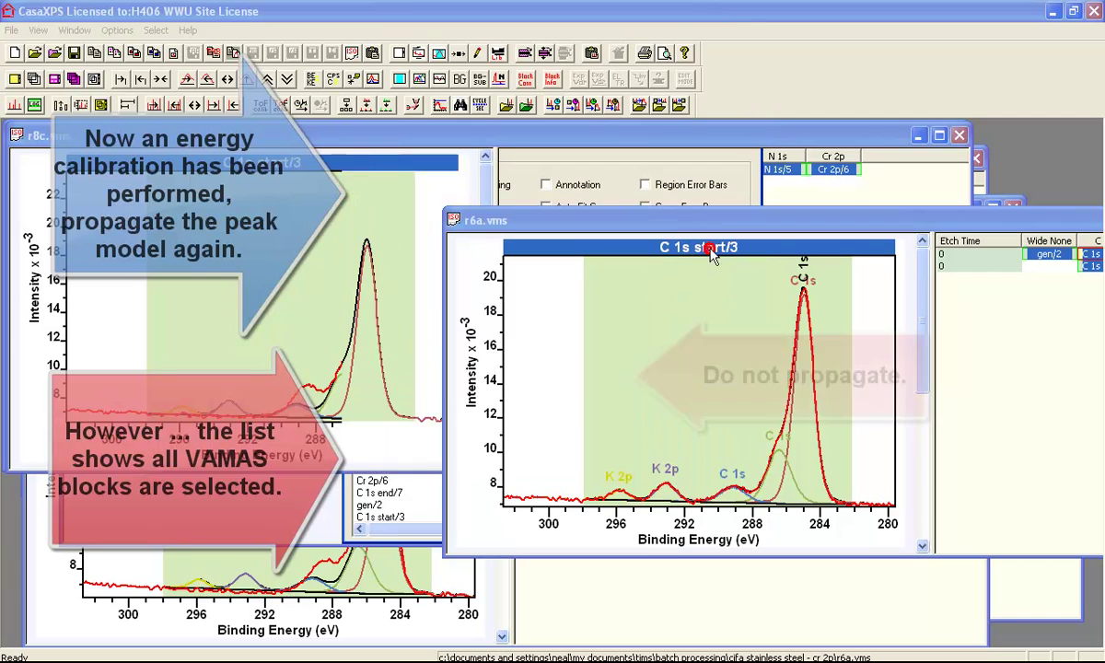
left_click(607, 371)
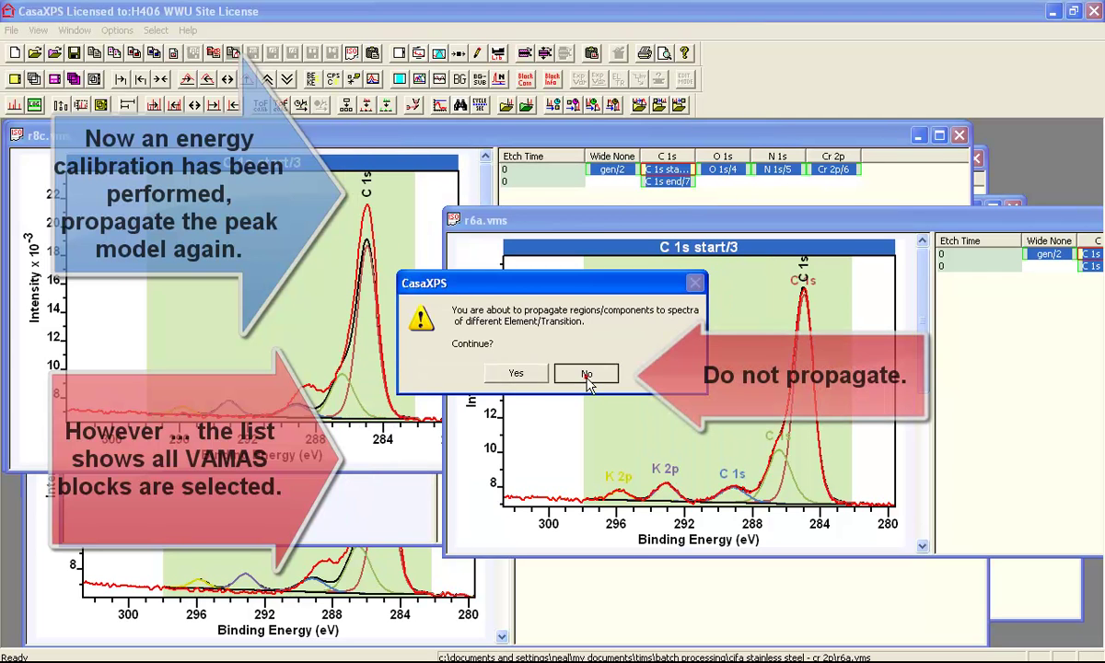
left_click(158, 31)
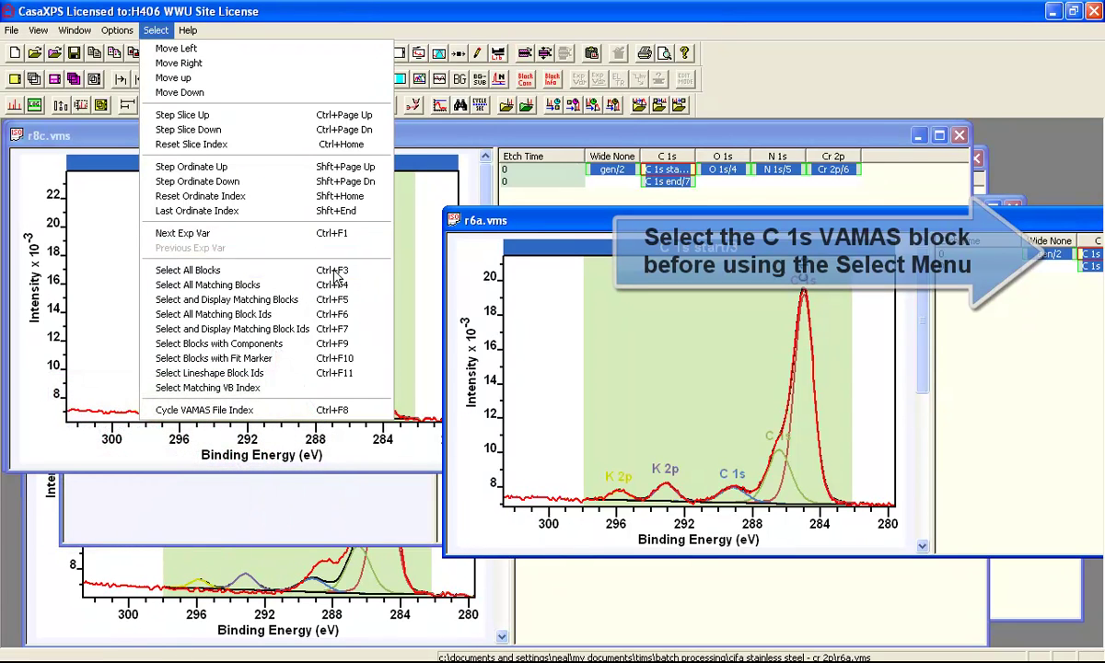
left_click(1083, 237)
left_click(1094, 255)
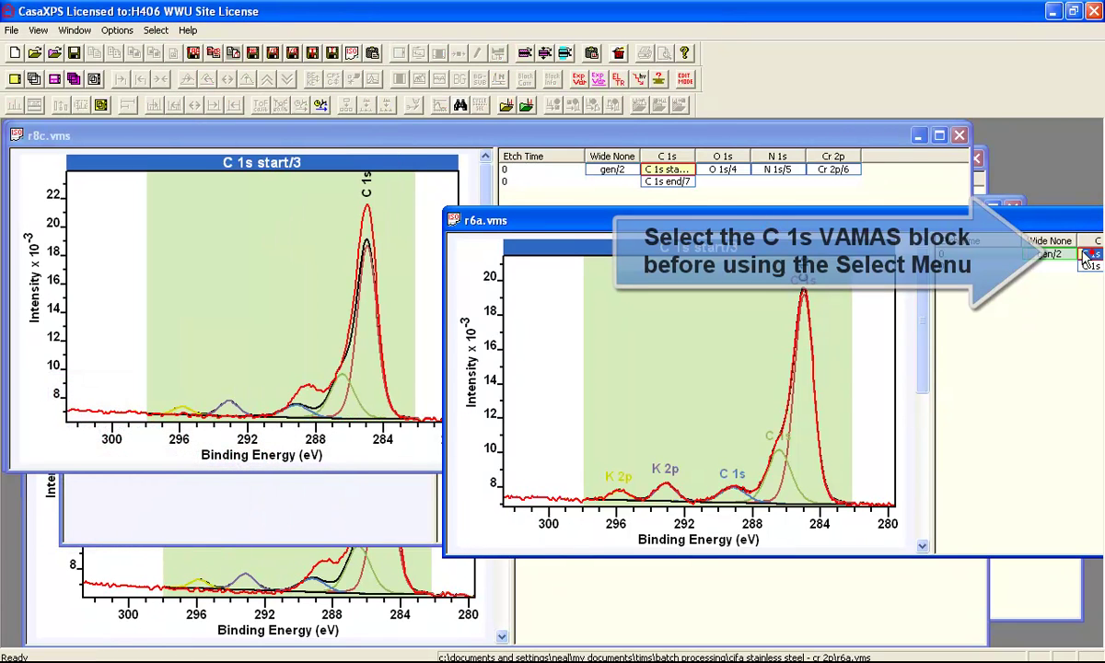
left_click(159, 31)
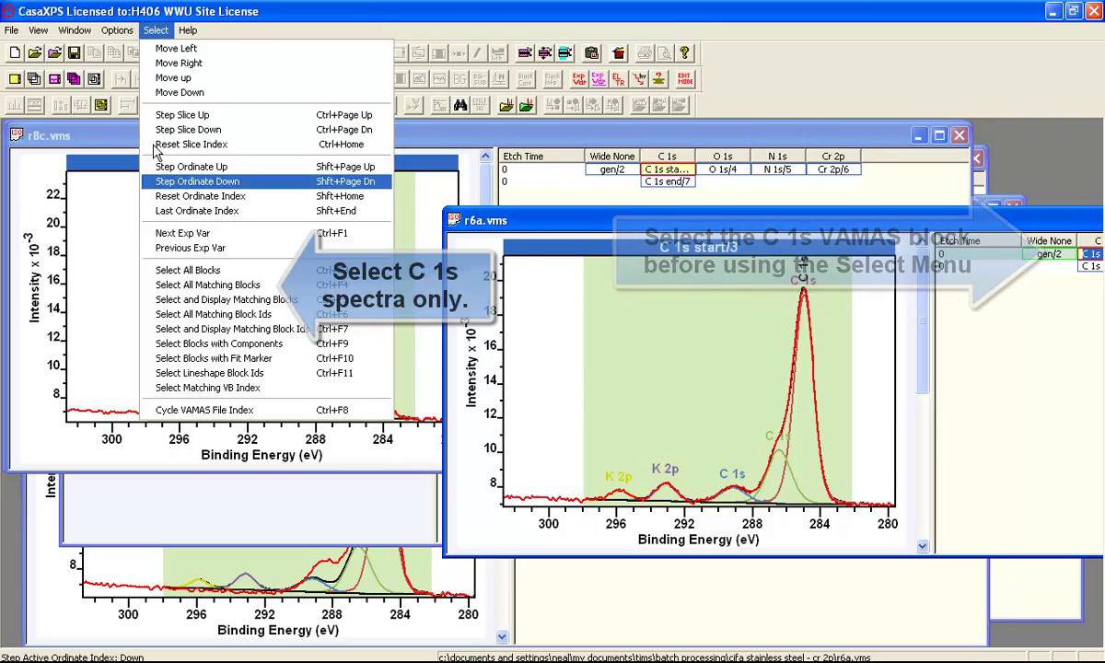
left_click(181, 286)
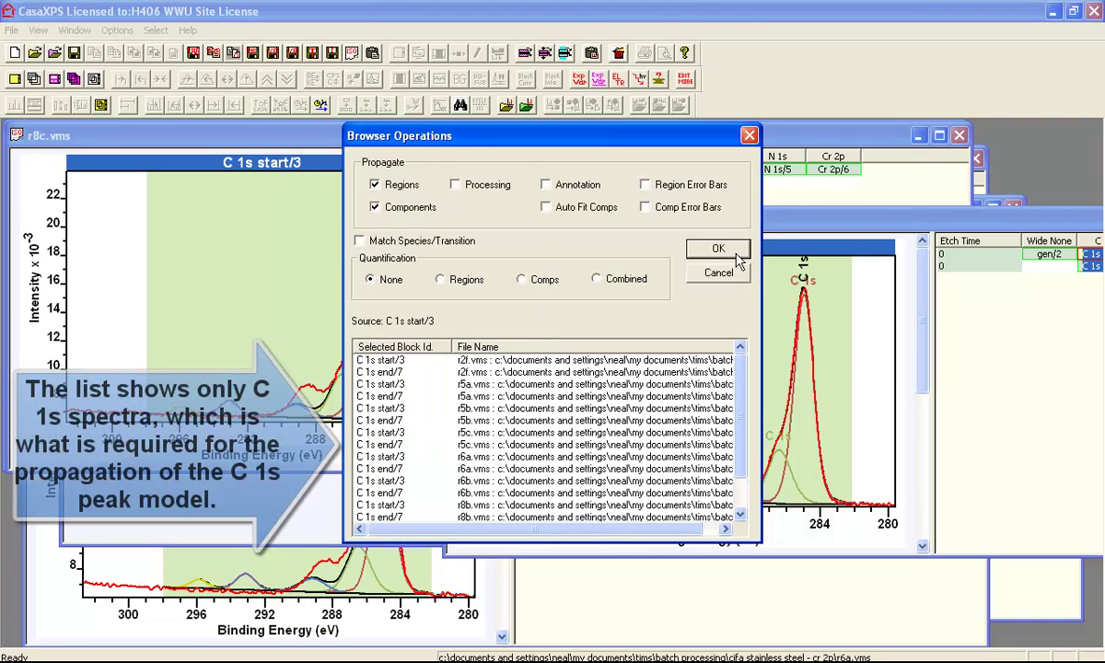
Propagate the C 1s regions and components to all C 1s spectra, then auto-fit components on each.
left_click(718, 251)
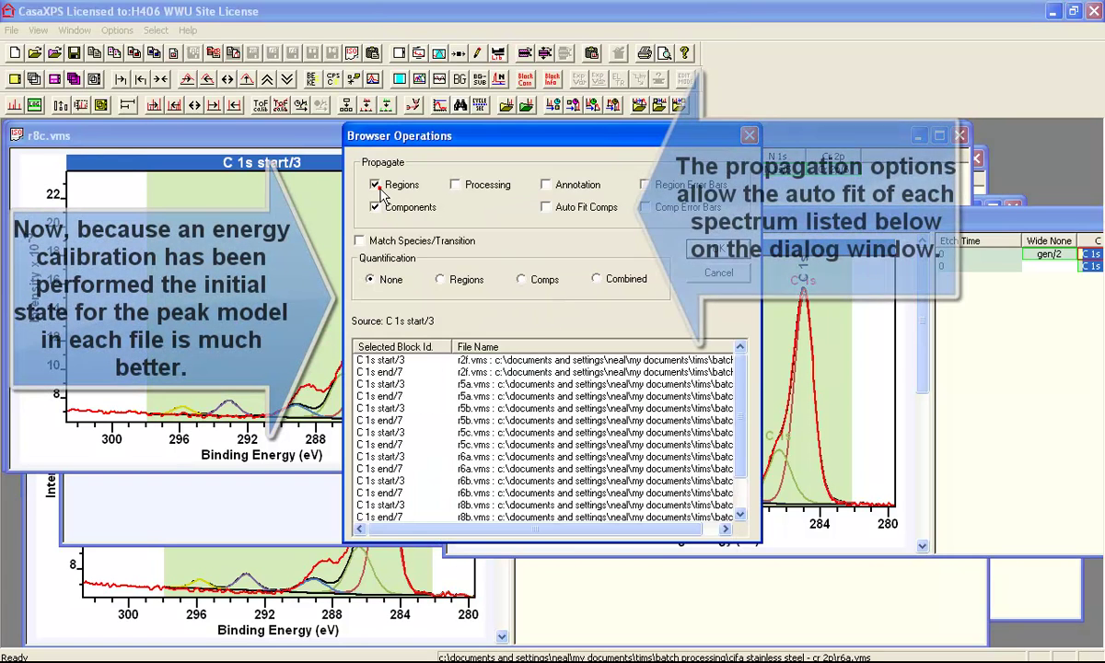
left_click(374, 184)
left_click(375, 207)
left_click(545, 206)
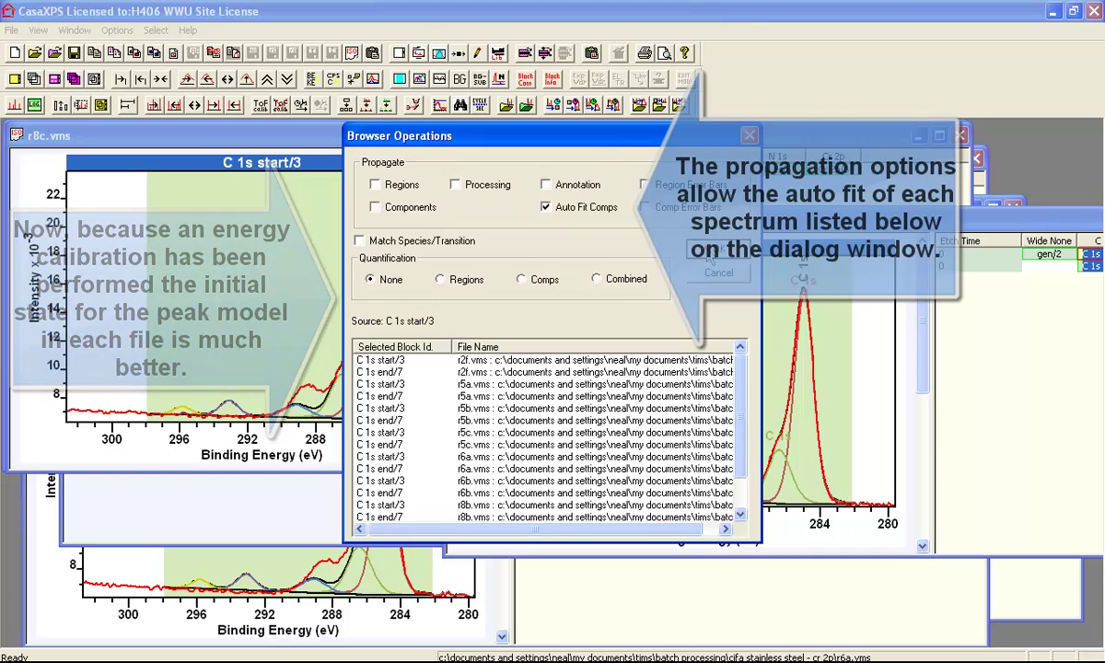
left_click(718, 249)
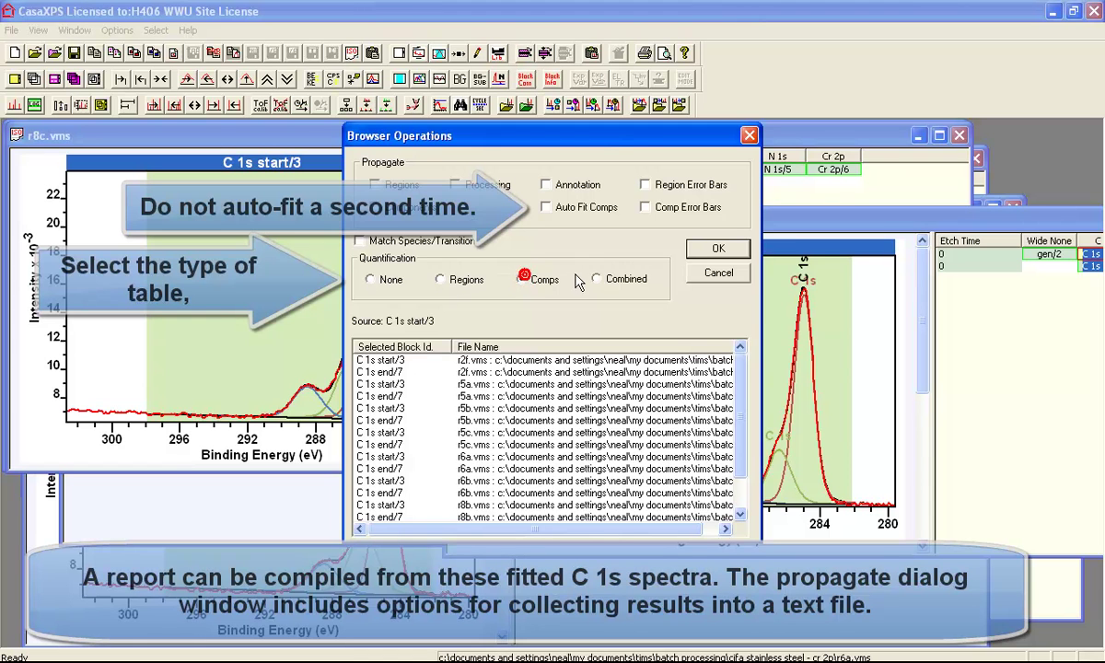
Generate the Quantification Comps report for all C 1s spectra and copy it to the clipboard.
left_click(714, 248)
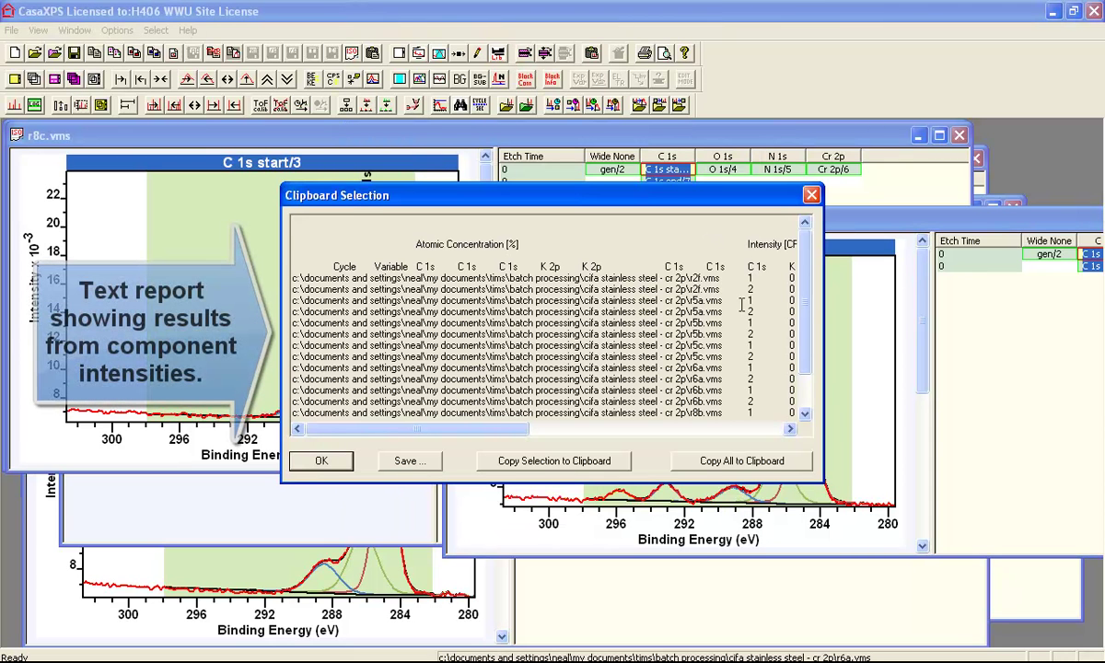
left_click(686, 465)
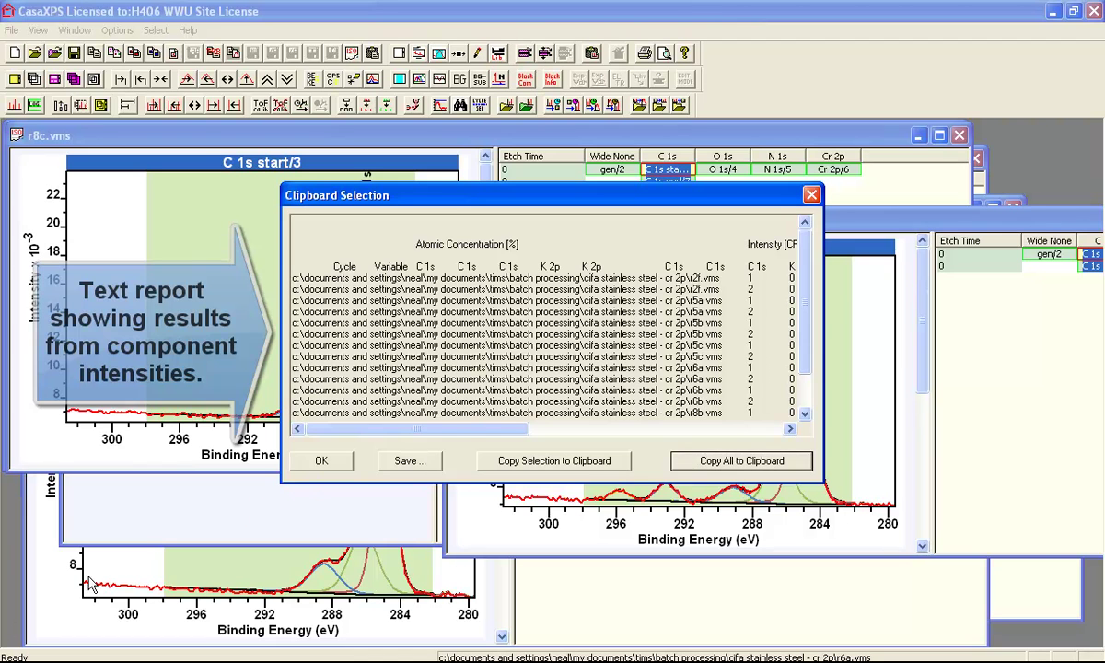